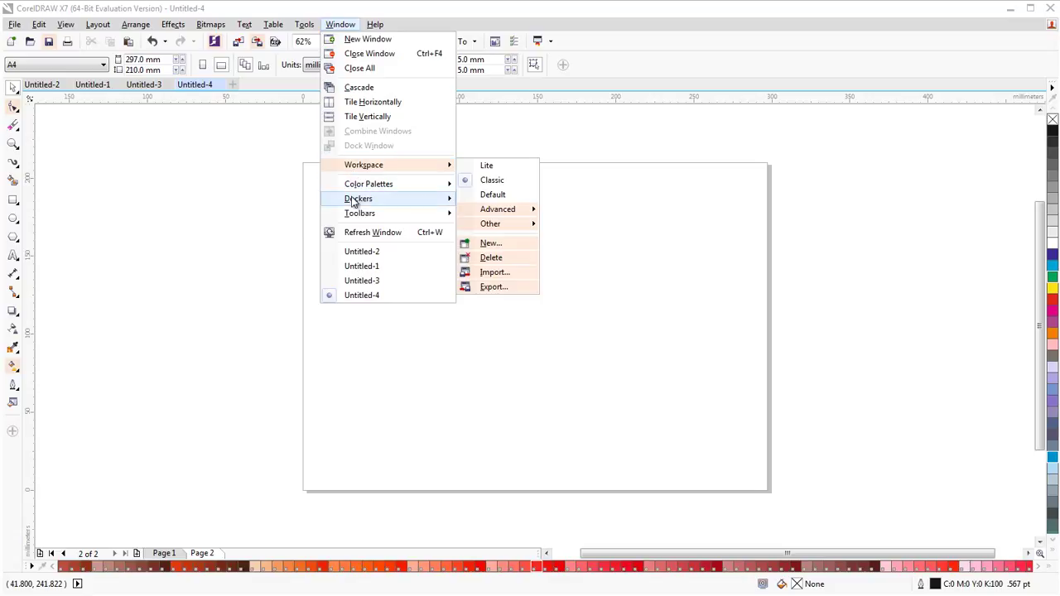
Open the Artistic Media and Blend effect dockers
{"action": "mouse_move", "coordinate": [499, 422]}
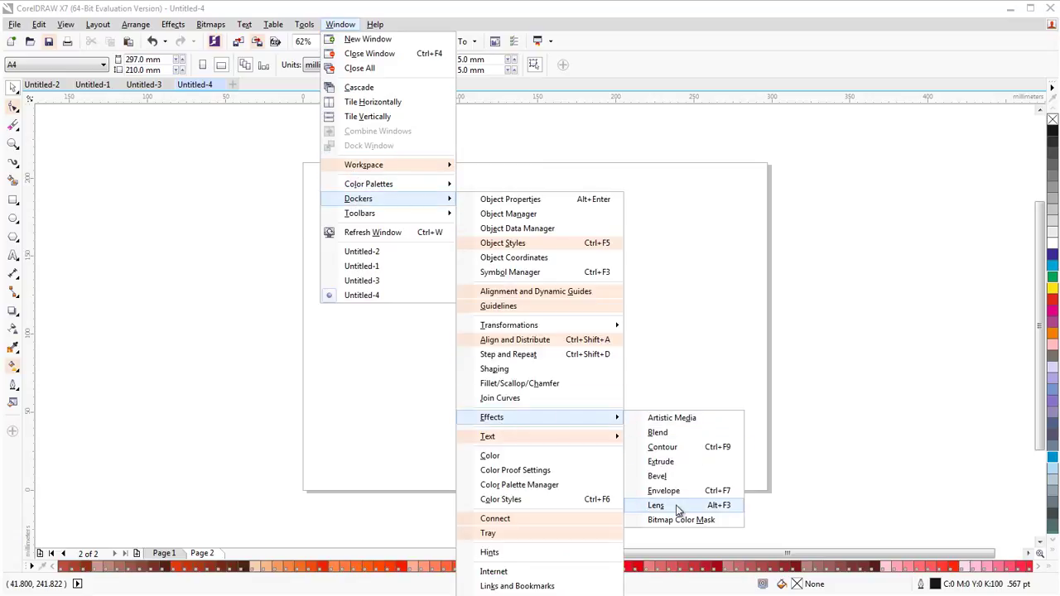
{"action": "left_click", "coordinate": [673, 419]}
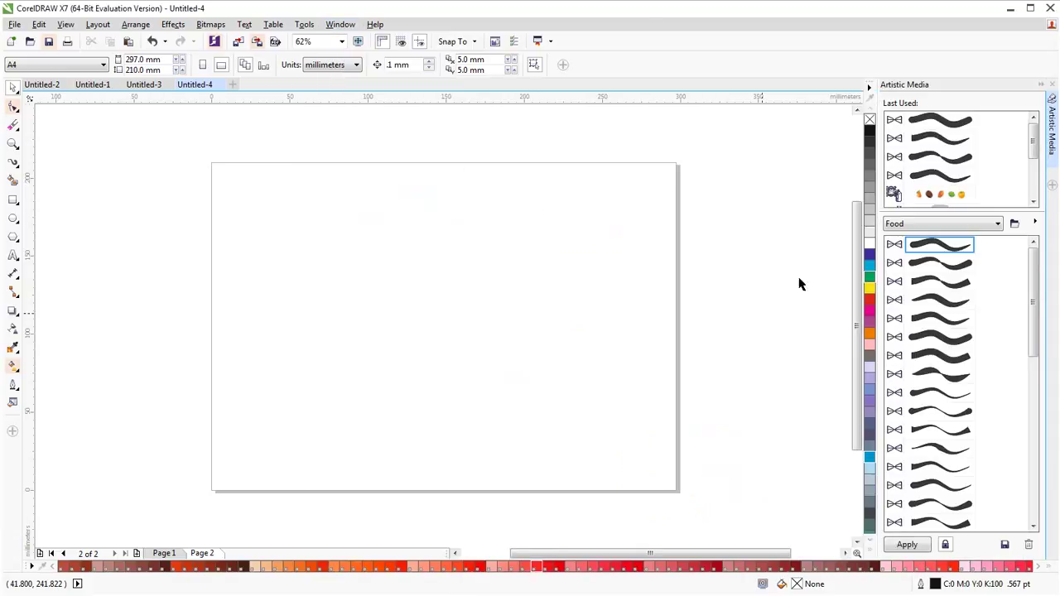
{"action": "left_click", "coordinate": [340, 26]}
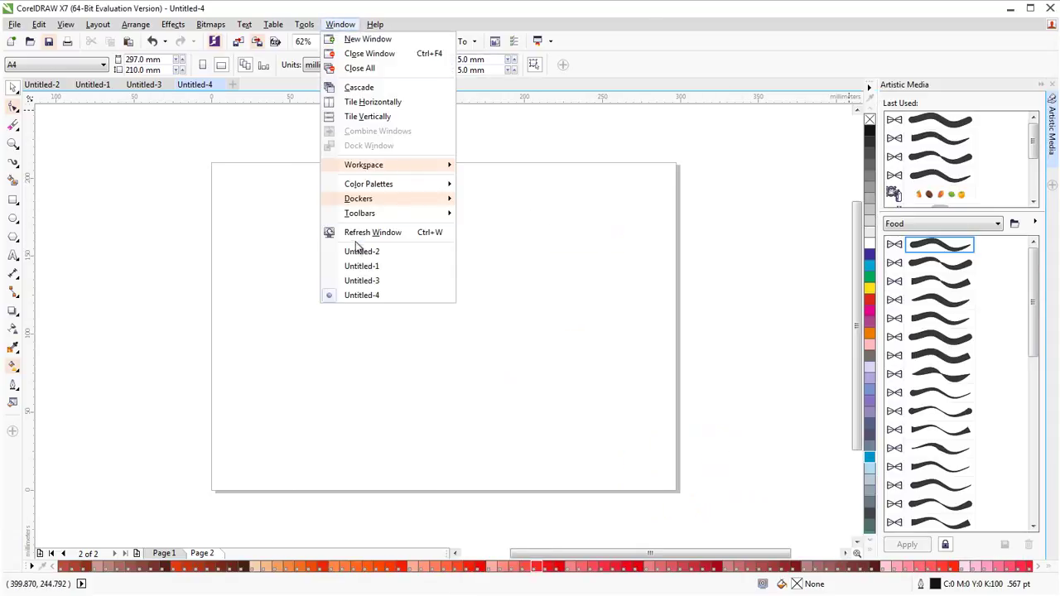
{"action": "mouse_move", "coordinate": [365, 200]}
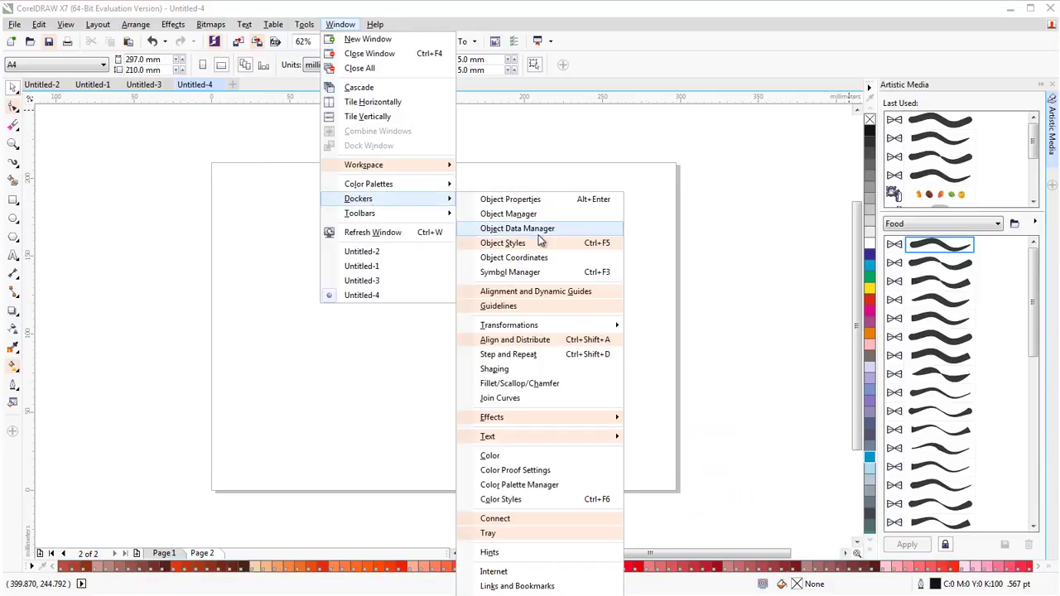
{"action": "mouse_move", "coordinate": [515, 438]}
{"action": "mouse_move", "coordinate": [515, 418]}
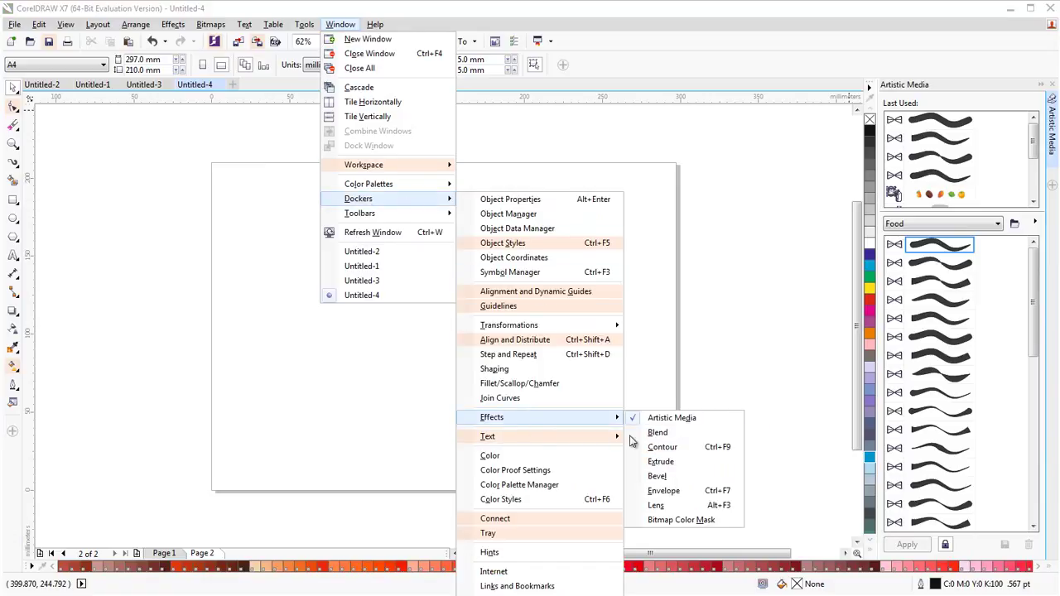
{"action": "left_click", "coordinate": [659, 433]}
Open the Contour effect docker as well
{"action": "left_click", "coordinate": [340, 25]}
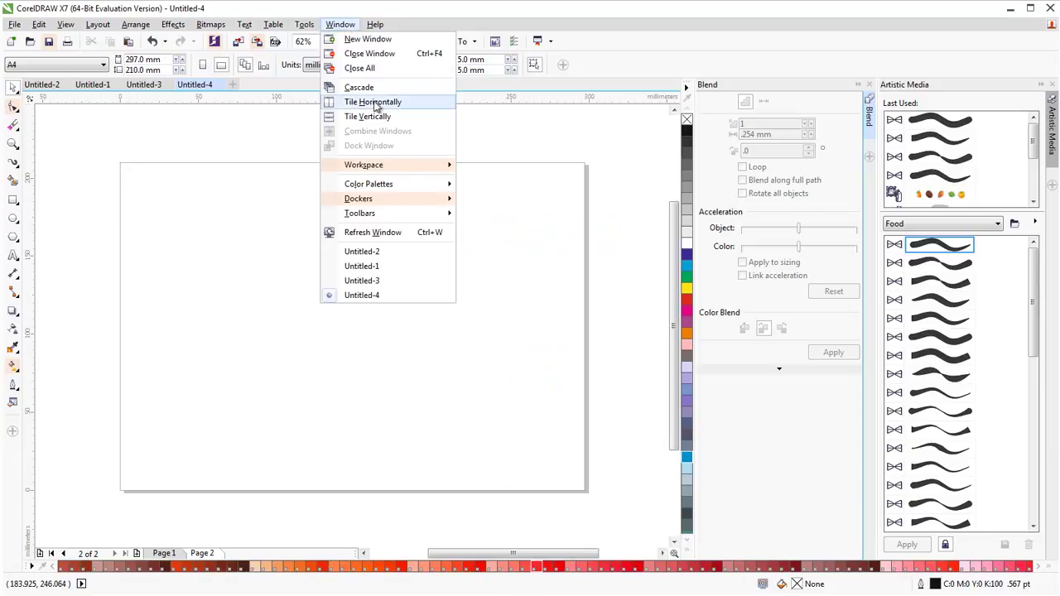
{"action": "mouse_move", "coordinate": [371, 204]}
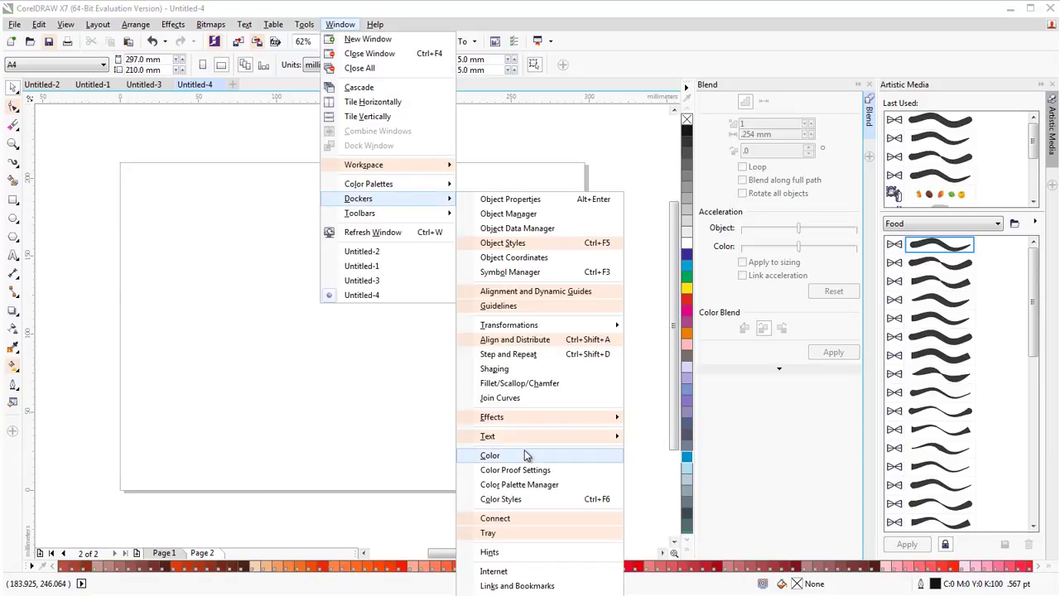
{"action": "mouse_move", "coordinate": [535, 421]}
{"action": "left_click", "coordinate": [659, 448]}
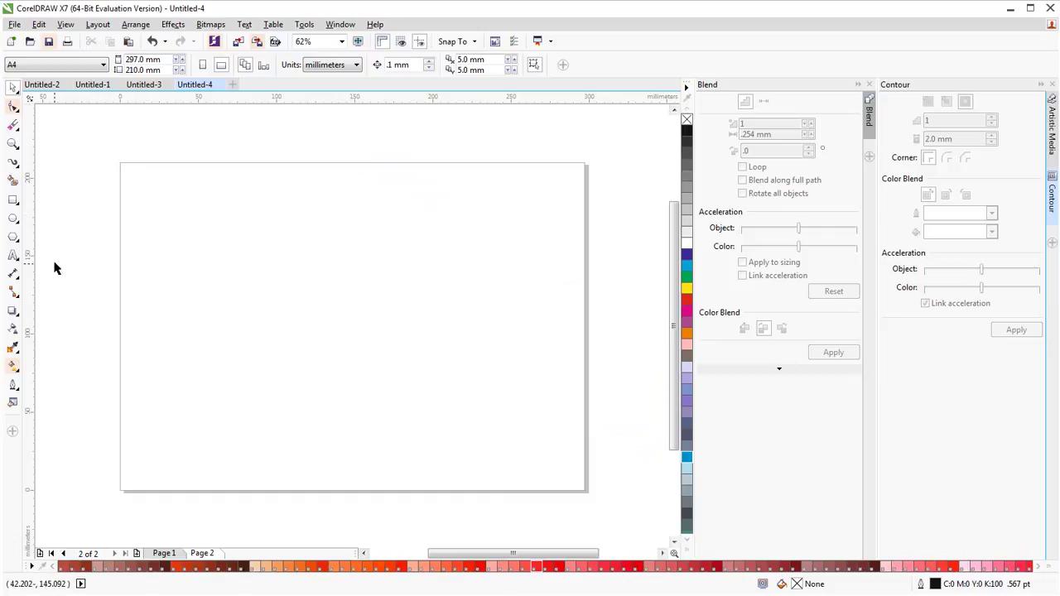
Activate the Artistic Media drawing tool and set it to Preset mode
{"action": "left_click", "coordinate": [14, 164]}
{"action": "mouse_move", "coordinate": [13, 251]}
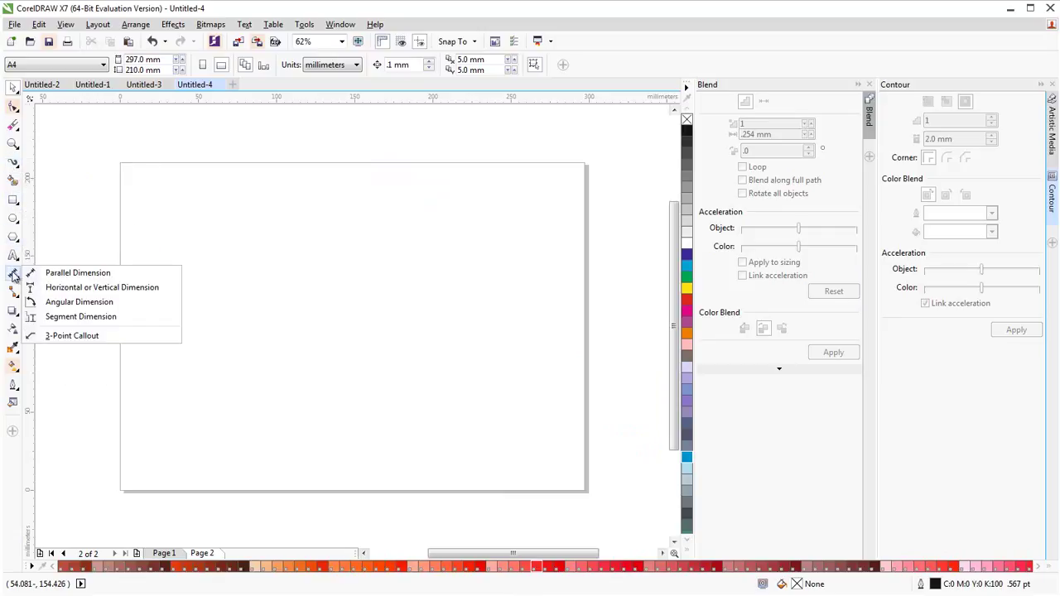
{"action": "mouse_move", "coordinate": [14, 321]}
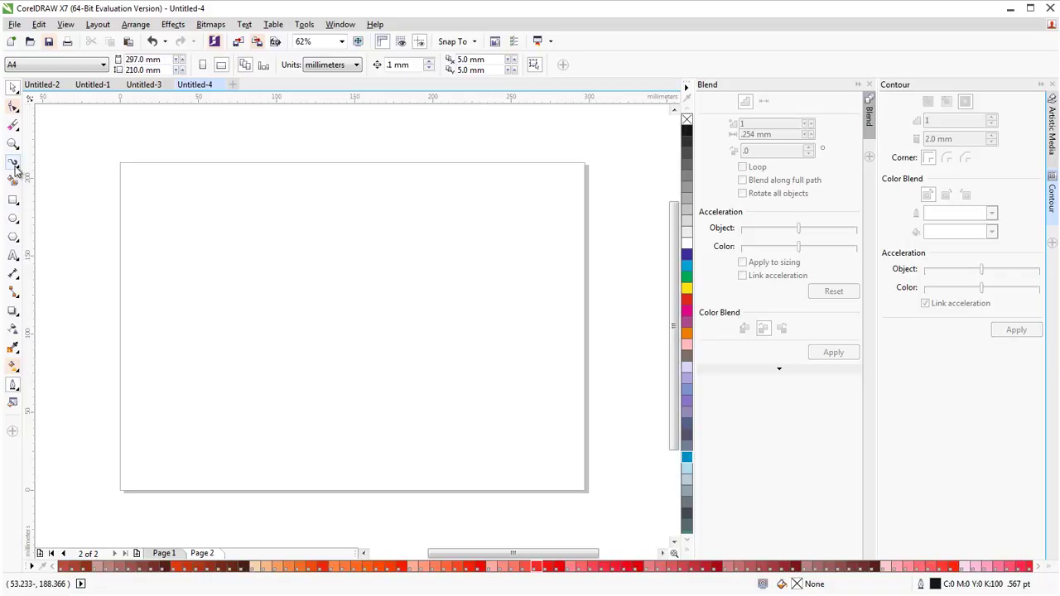
{"action": "mouse_move", "coordinate": [14, 164]}
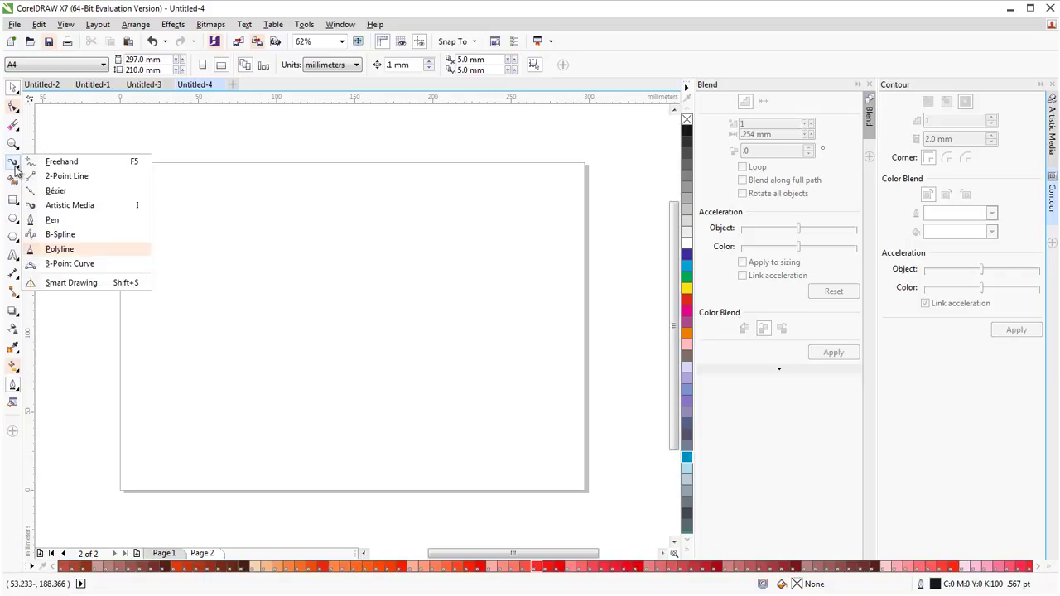
{"action": "left_click", "coordinate": [58, 205]}
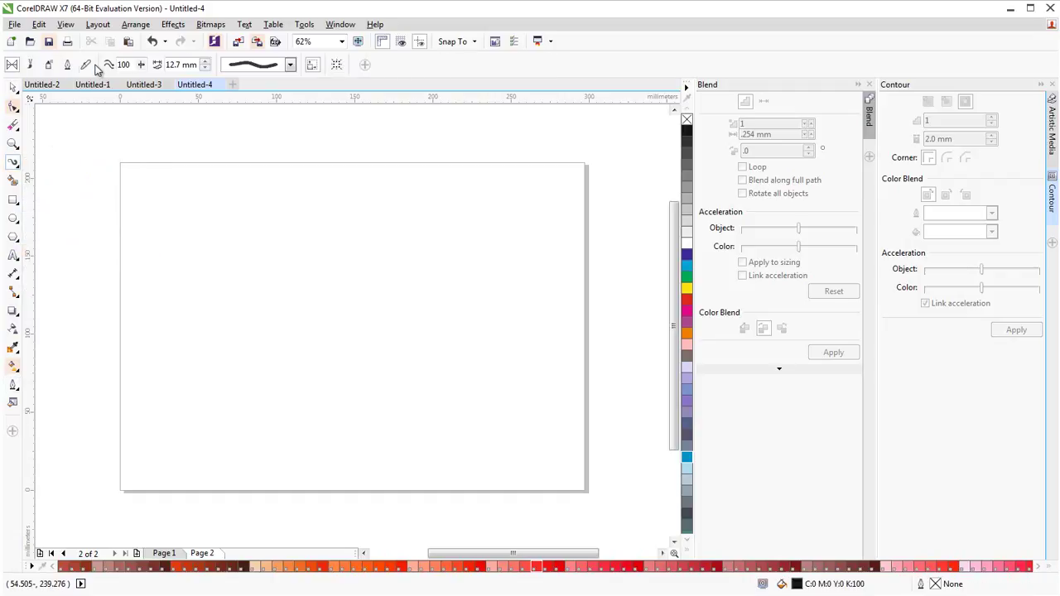
{"action": "left_click", "coordinate": [30, 65]}
{"action": "left_click", "coordinate": [14, 66]}
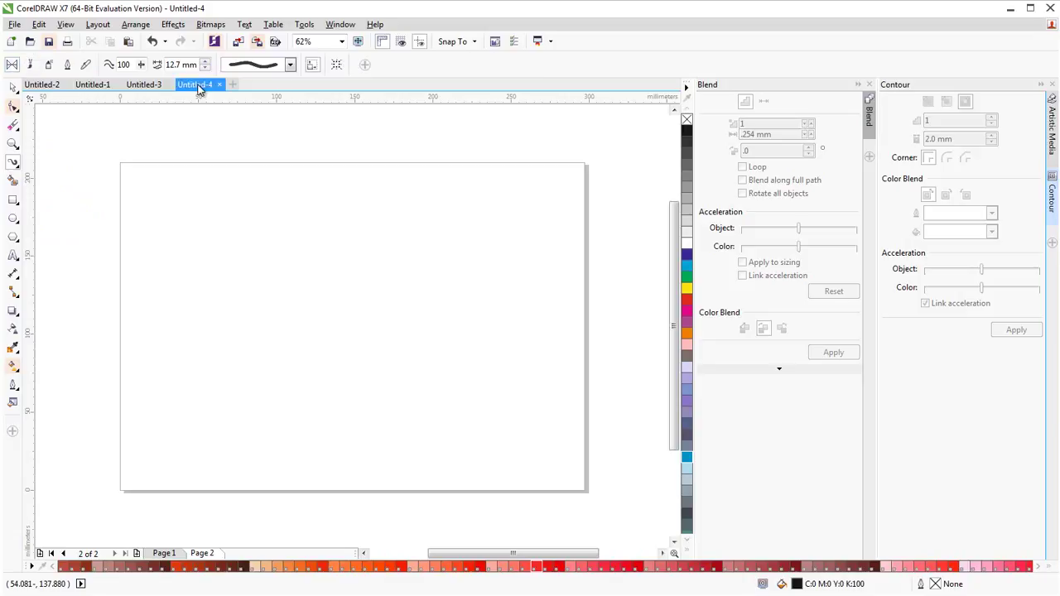
Bring the Artistic Media docker to the front and collapse the Blend docker
{"action": "left_click", "coordinate": [290, 67]}
{"action": "left_click", "coordinate": [291, 68]}
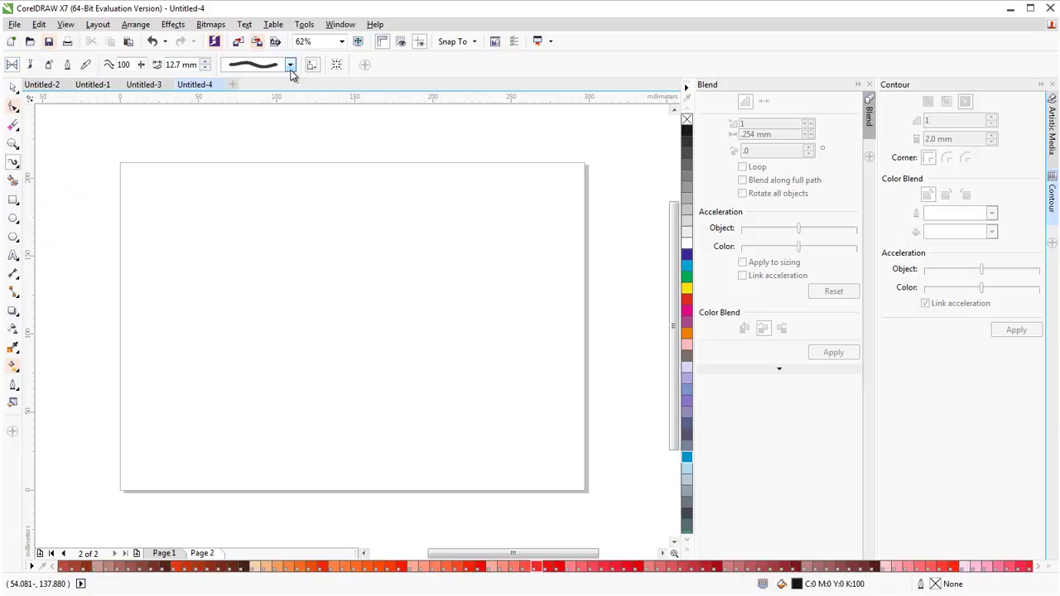
{"action": "left_click", "coordinate": [1052, 132]}
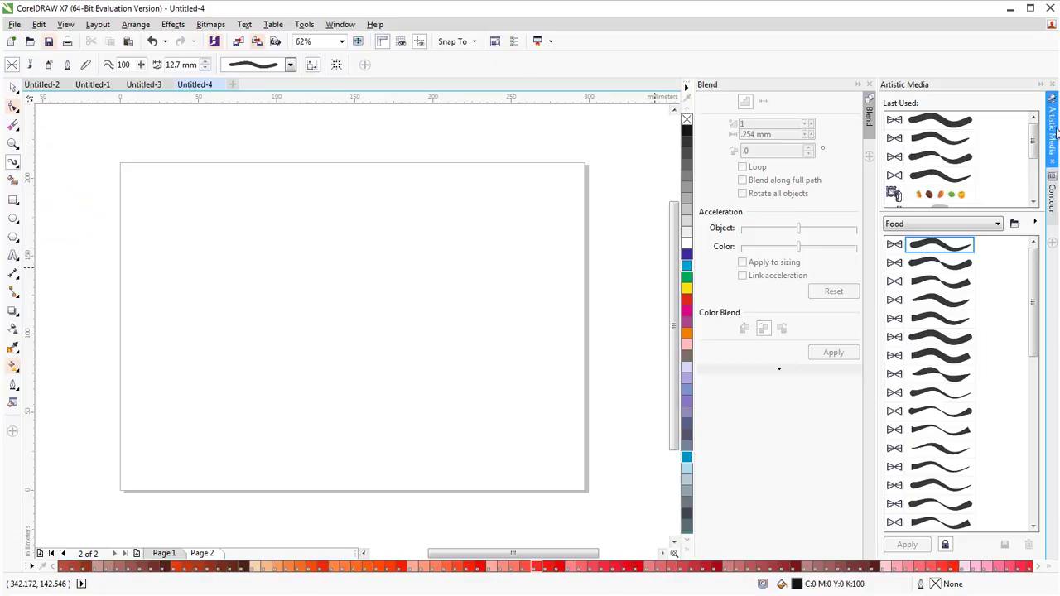
{"action": "left_click", "coordinate": [859, 84]}
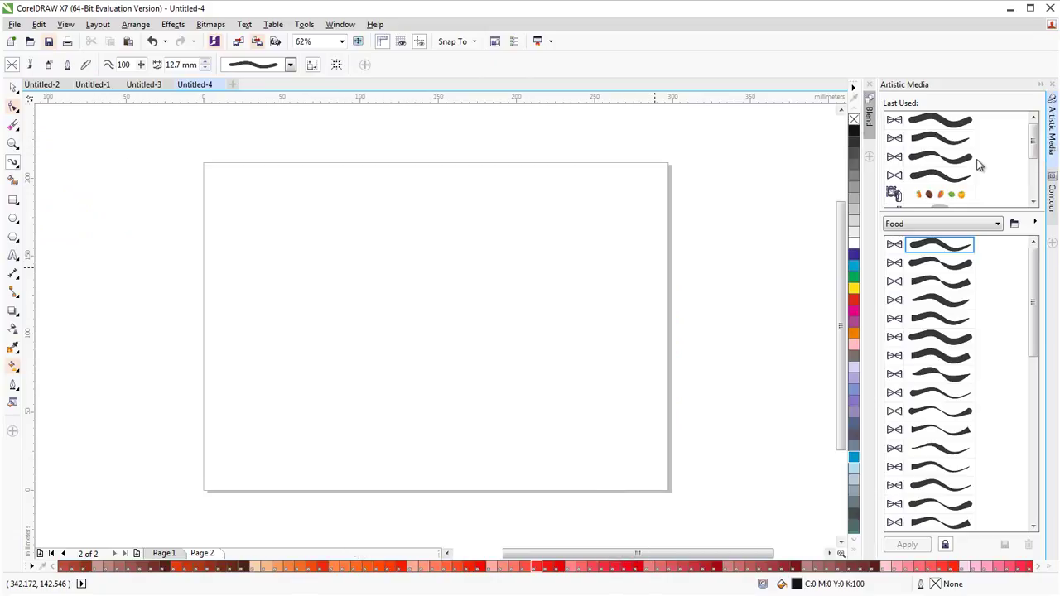
Draw three thick round-ended artistic media strokes on the page: one long zigzag and two shorter curves
{"action": "left_click_drag", "start_coordinate": [646, 244], "coordinate": [554, 346]}
{"action": "mouse_move", "coordinate": [407, 251]}
{"action": "left_mouse_down"}
{"action": "mouse_move", "coordinate": [531, 348]}
{"action": "mouse_move", "coordinate": [522, 342]}
{"action": "left_mouse_up"}
{"action": "left_click_drag", "start_coordinate": [402, 319], "coordinate": [497, 364]}
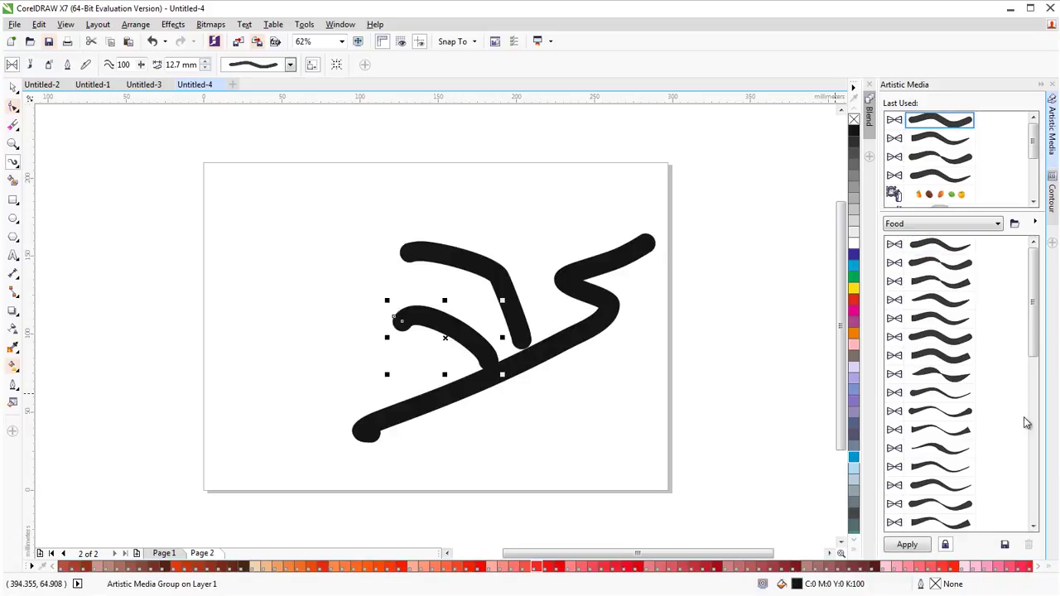
Restyle the last curve with other preset strokes, ending with one that swells in the middle, and draw another curve beside it
{"action": "left_click", "coordinate": [971, 404]}
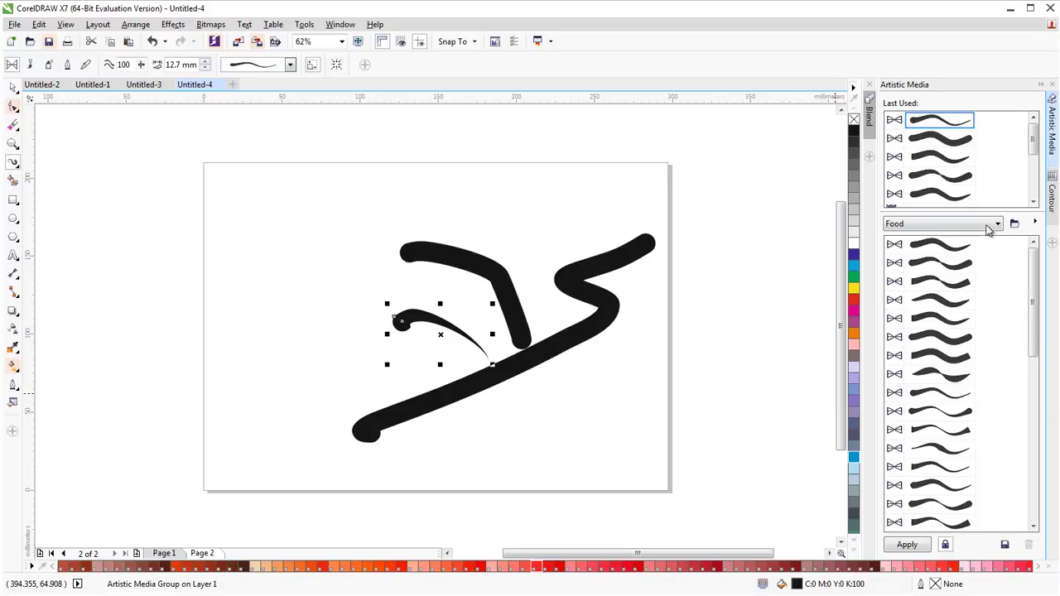
{"action": "scroll", "coordinate": [978, 165], "scroll_direction": "down", "scroll_amount": 2}
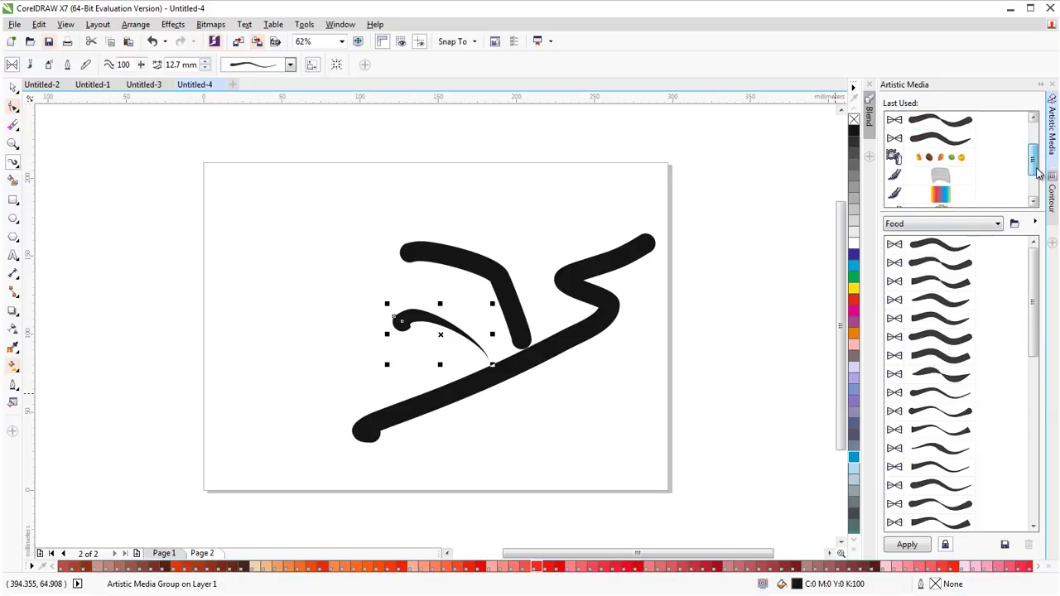
{"action": "left_click", "coordinate": [955, 169]}
{"action": "left_click", "coordinate": [952, 251]}
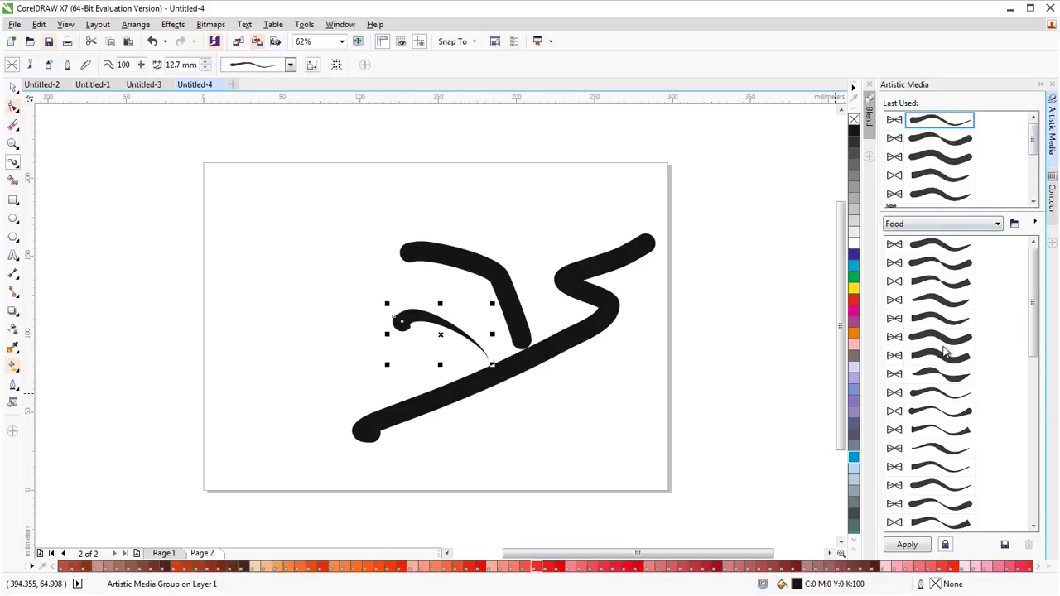
{"action": "left_click", "coordinate": [953, 449]}
{"action": "mouse_move", "coordinate": [257, 301]}
{"action": "left_mouse_down"}
{"action": "mouse_move", "coordinate": [303, 295]}
{"action": "mouse_move", "coordinate": [389, 368]}
{"action": "left_mouse_up"}
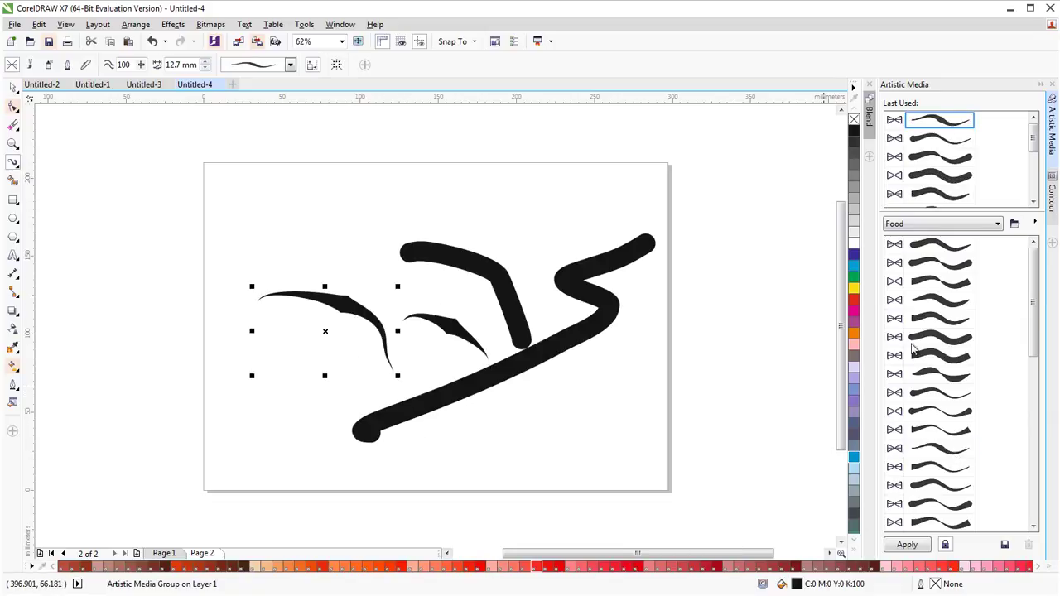
Switch the artistic media library to the Misc folder and display its object spray strokes
{"action": "left_click", "coordinate": [1015, 224]}
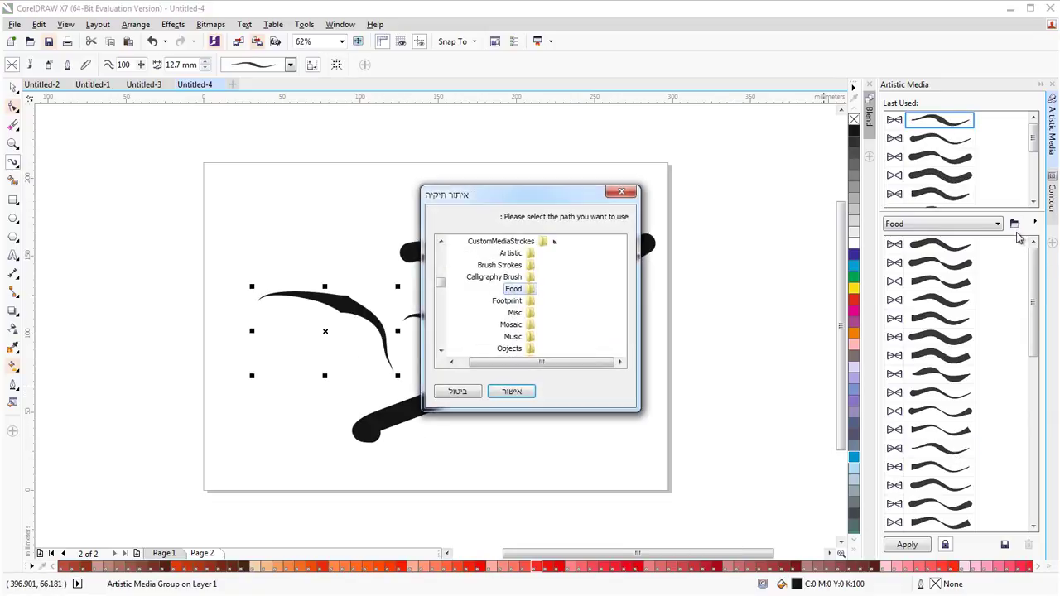
{"action": "left_click", "coordinate": [520, 313]}
{"action": "left_click", "coordinate": [512, 391]}
{"action": "left_click_drag", "start_coordinate": [1032, 317], "coordinate": [1033, 484]}
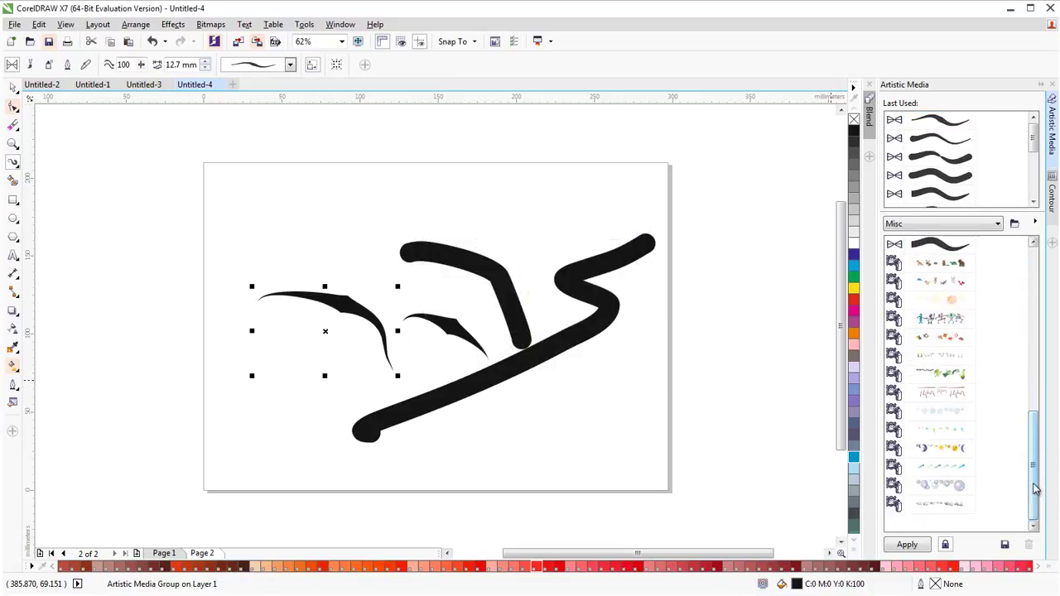
Apply the goldfish spray to the newest curve, the dancing figures to the upper thick curve and the forest animals to the long zigzag
{"action": "left_click", "coordinate": [949, 338]}
{"action": "left_click", "coordinate": [520, 334]}
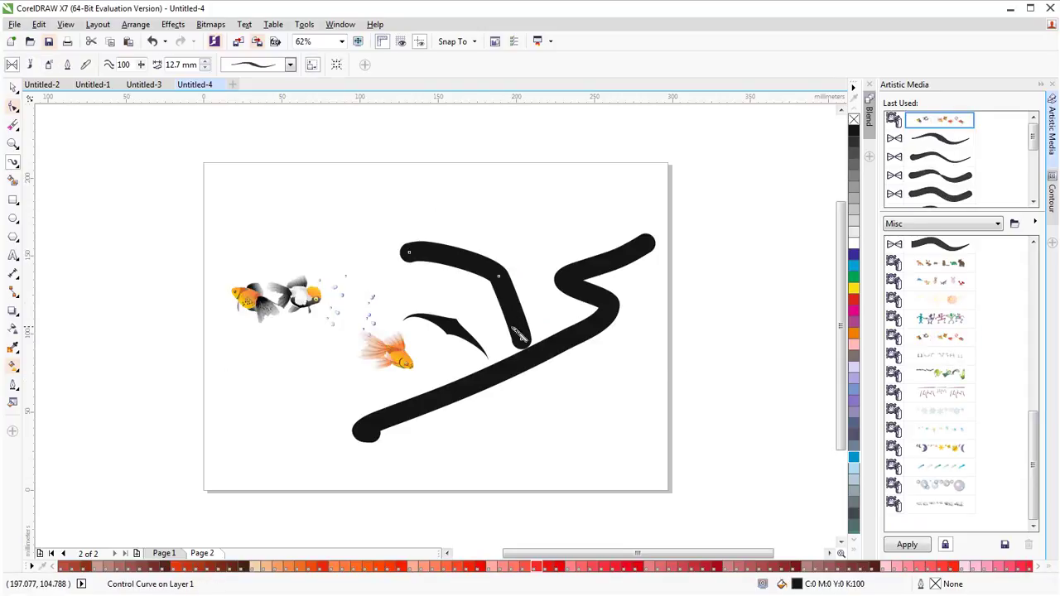
{"action": "left_click", "coordinate": [941, 319]}
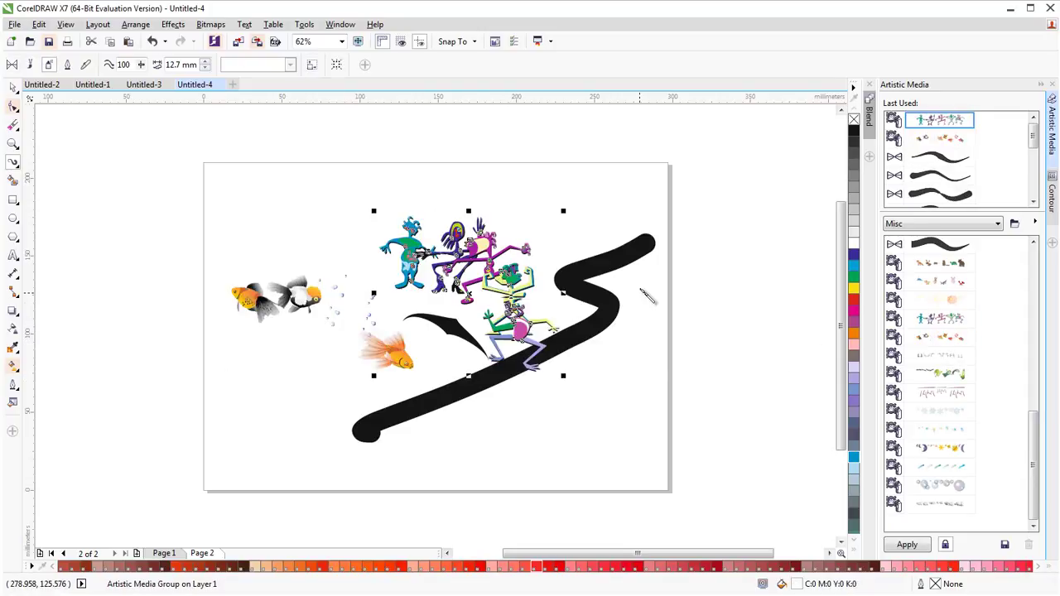
{"action": "key", "text": "Tab"}
{"action": "left_click", "coordinate": [948, 271]}
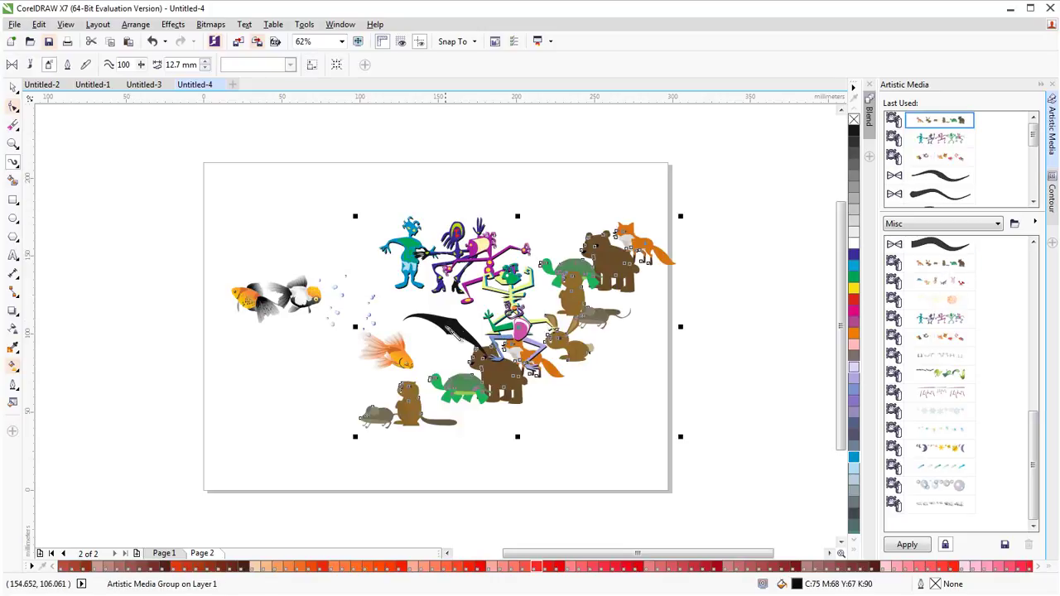
Clear all artistic media artwork from the page and draw an ellipse about 237 mm wide and 142 mm high
{"action": "left_click_drag", "start_coordinate": [217, 487], "coordinate": [686, 518]}
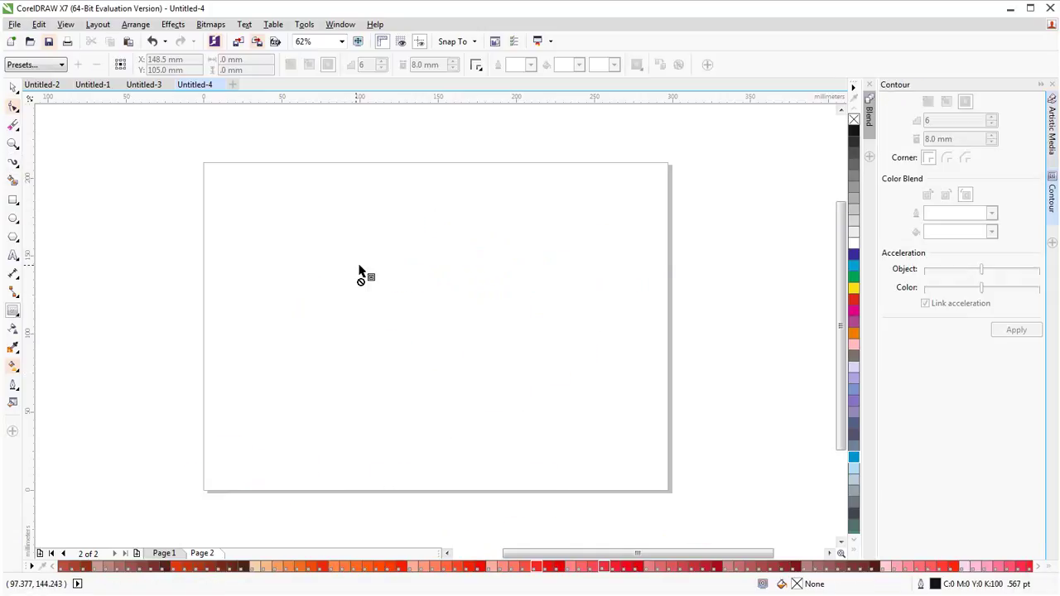
{"action": "left_click", "coordinate": [13, 219]}
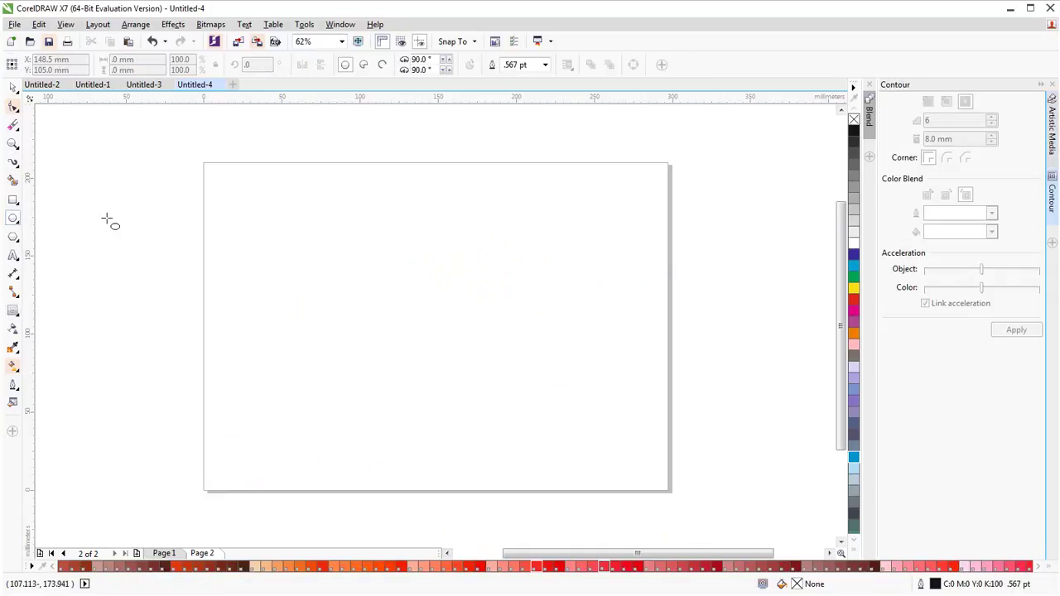
{"action": "left_click_drag", "start_coordinate": [244, 217], "coordinate": [614, 438]}
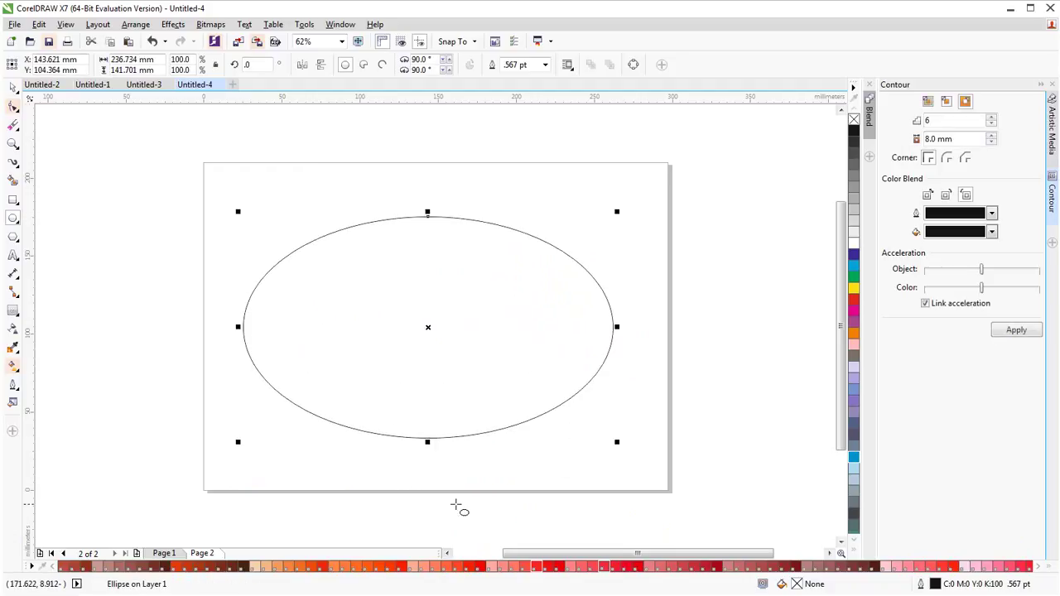
Start the Contour tool on the ellipse and set 8 contour steps with an 8.5 mm offset
{"action": "left_click", "coordinate": [14, 313]}
{"action": "left_click", "coordinate": [51, 325]}
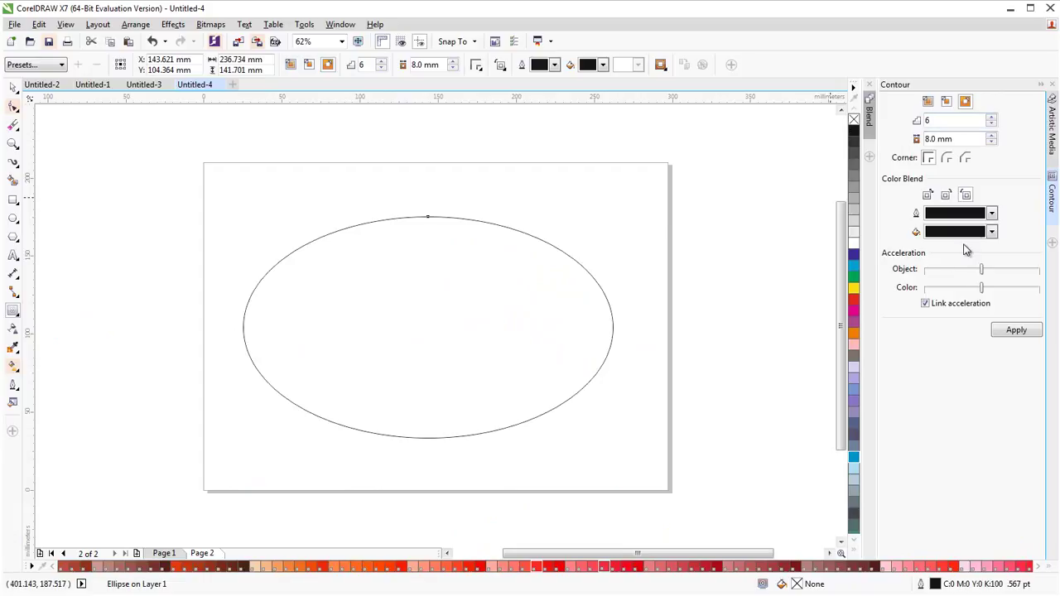
{"action": "left_click", "coordinate": [992, 121]}
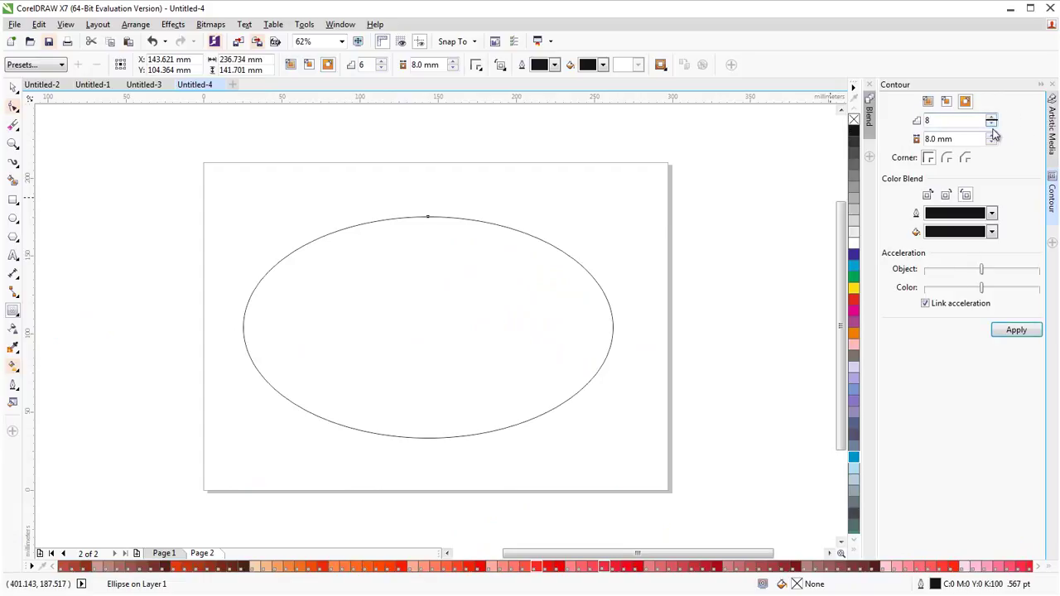
{"action": "left_click", "coordinate": [992, 137]}
{"action": "left_click", "coordinate": [993, 141]}
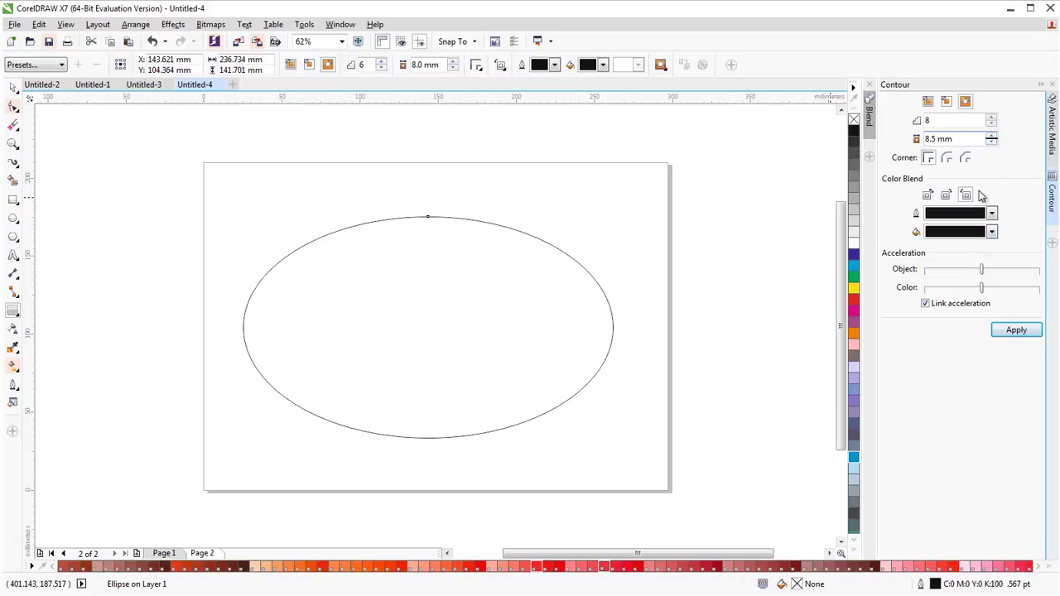
Set the contour outline color to red and apply the outside contour to the ellipse
{"action": "left_click", "coordinate": [992, 215]}
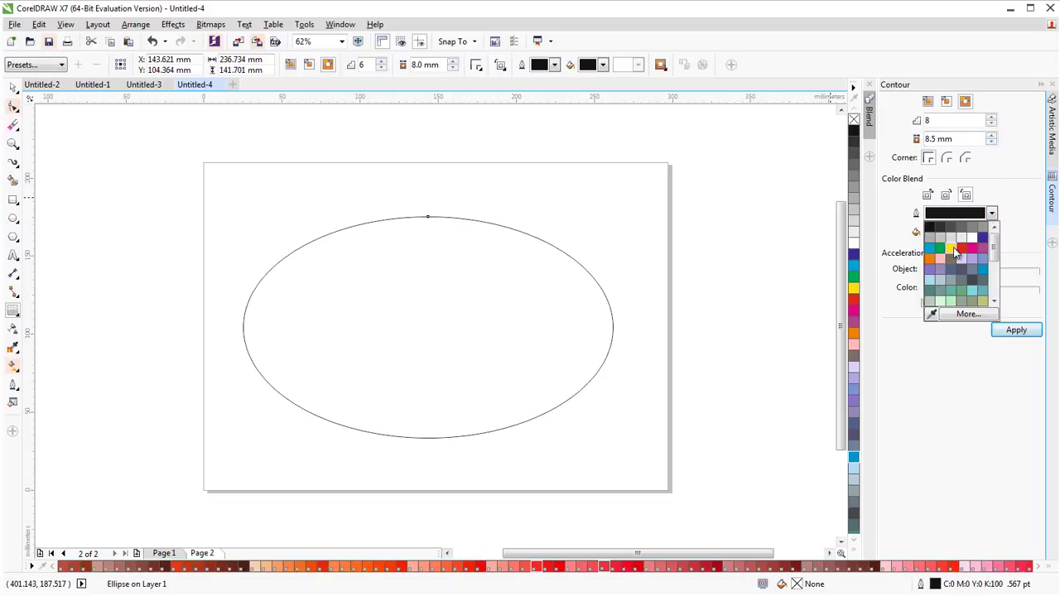
{"action": "left_click", "coordinate": [962, 247]}
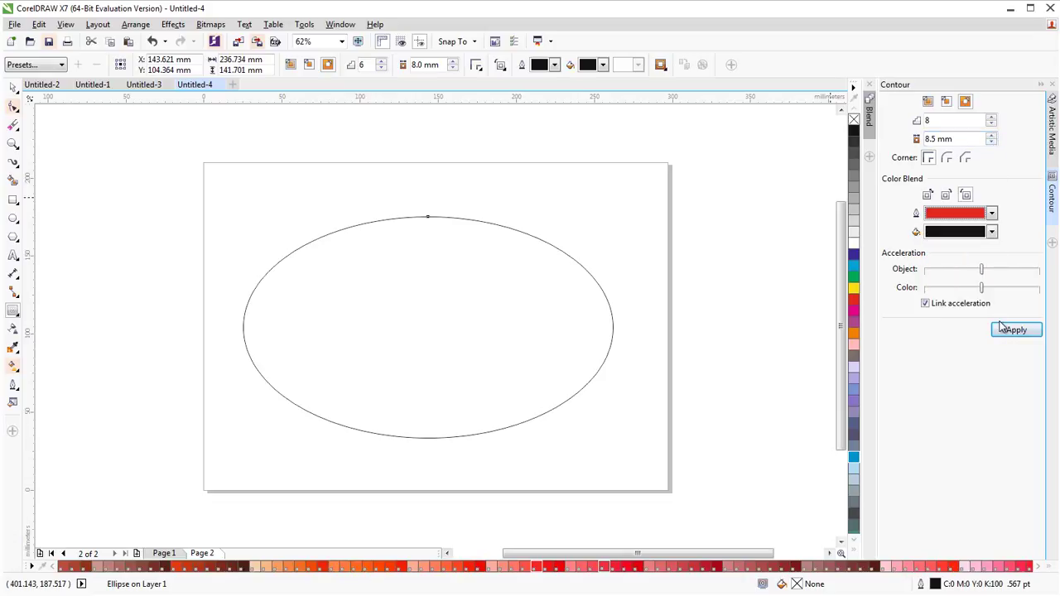
{"action": "left_click", "coordinate": [1000, 328]}
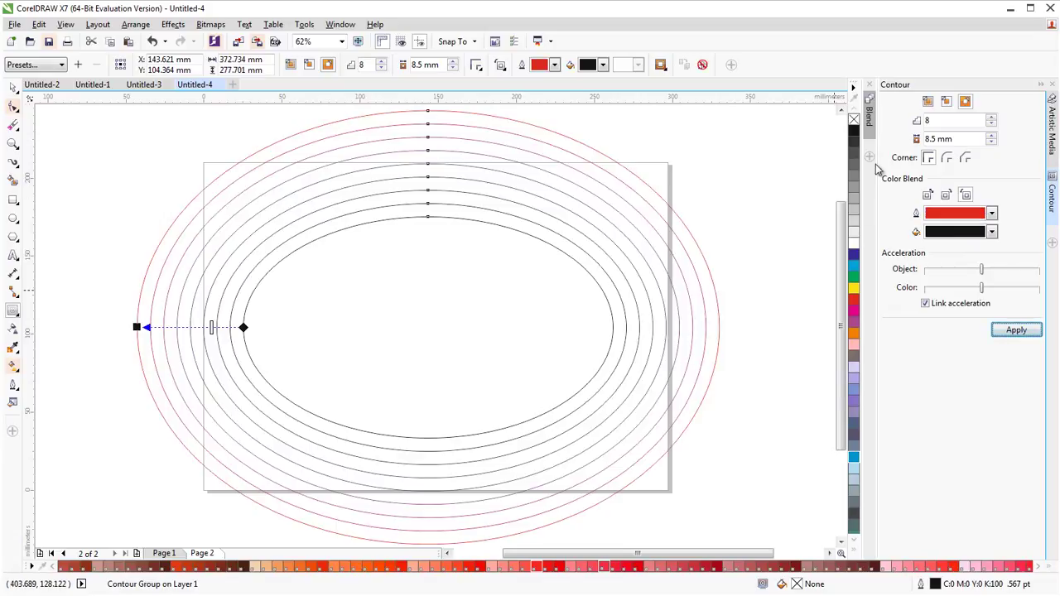
Apply the contour toward the center of the ellipse and set its fill color to yellow
{"action": "left_click", "coordinate": [928, 100]}
{"action": "left_click", "coordinate": [1016, 330]}
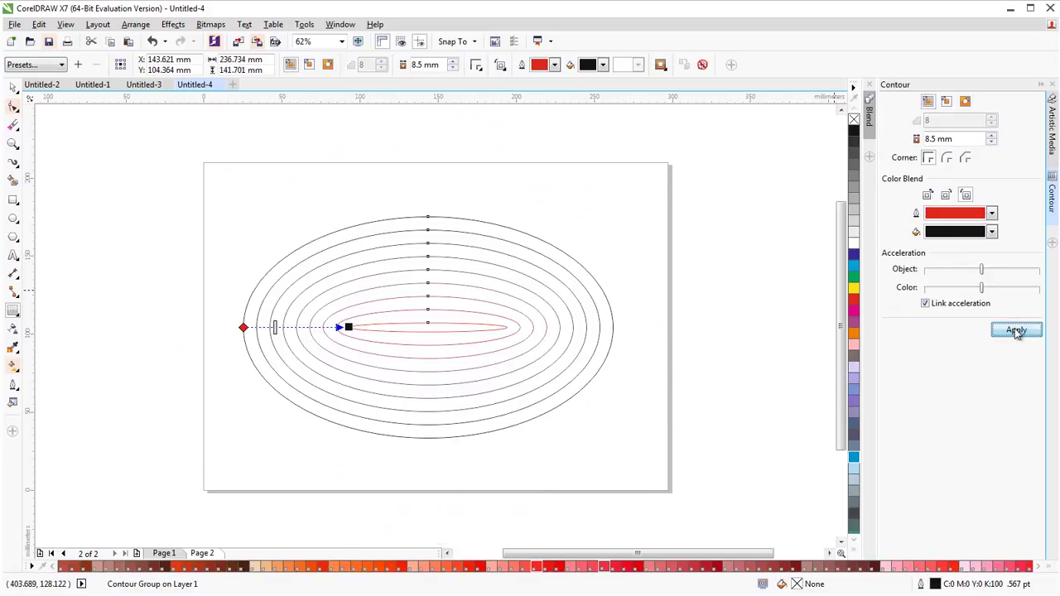
{"action": "left_click", "coordinate": [994, 233]}
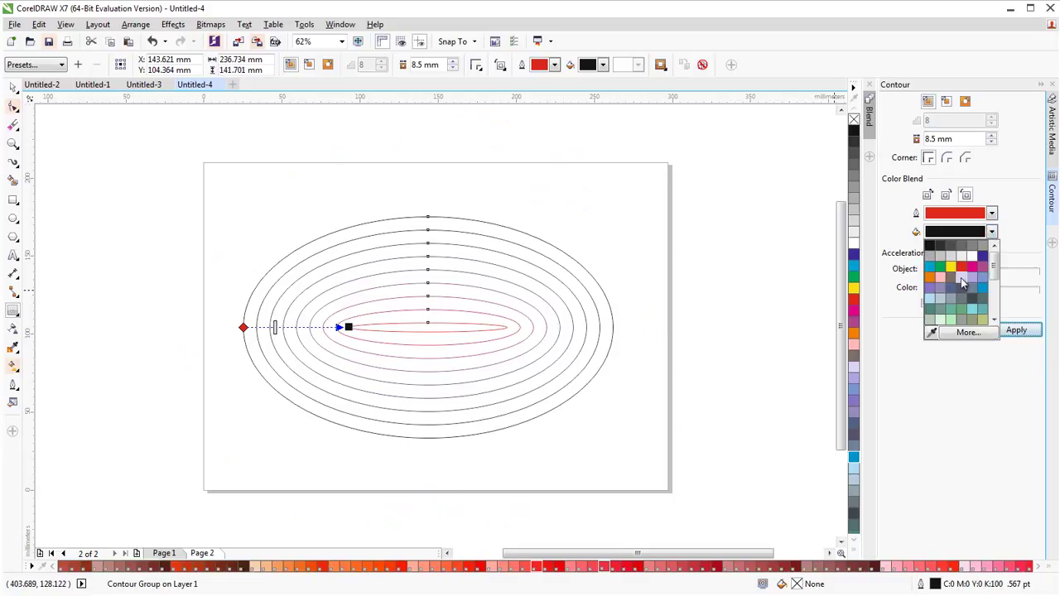
{"action": "left_click", "coordinate": [950, 268]}
{"action": "left_click", "coordinate": [1022, 331]}
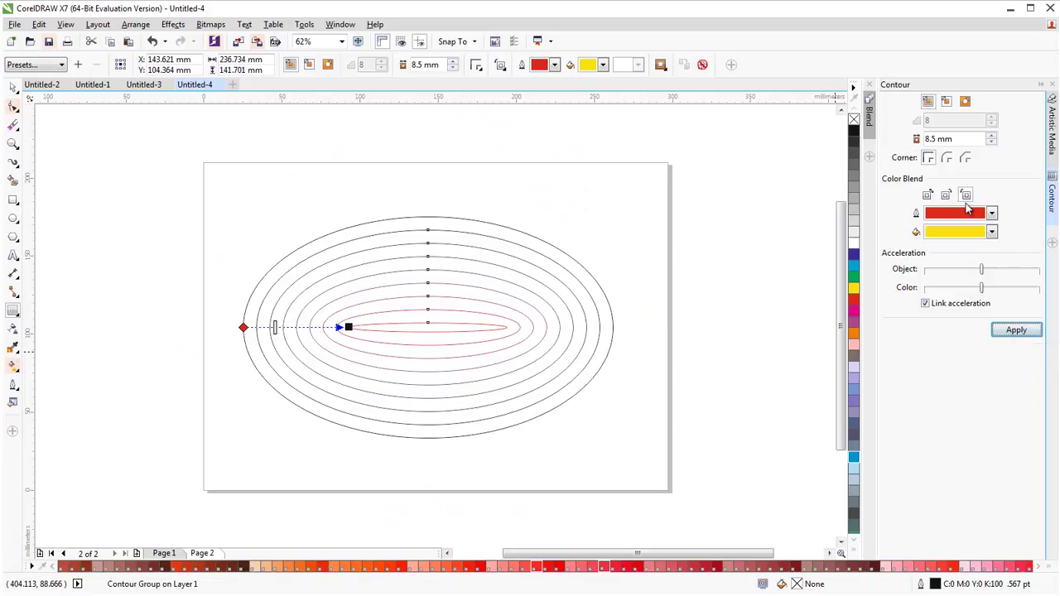
Apply a clockwise color blend and round corners to the ellipse's contour
{"action": "left_click", "coordinate": [1016, 331]}
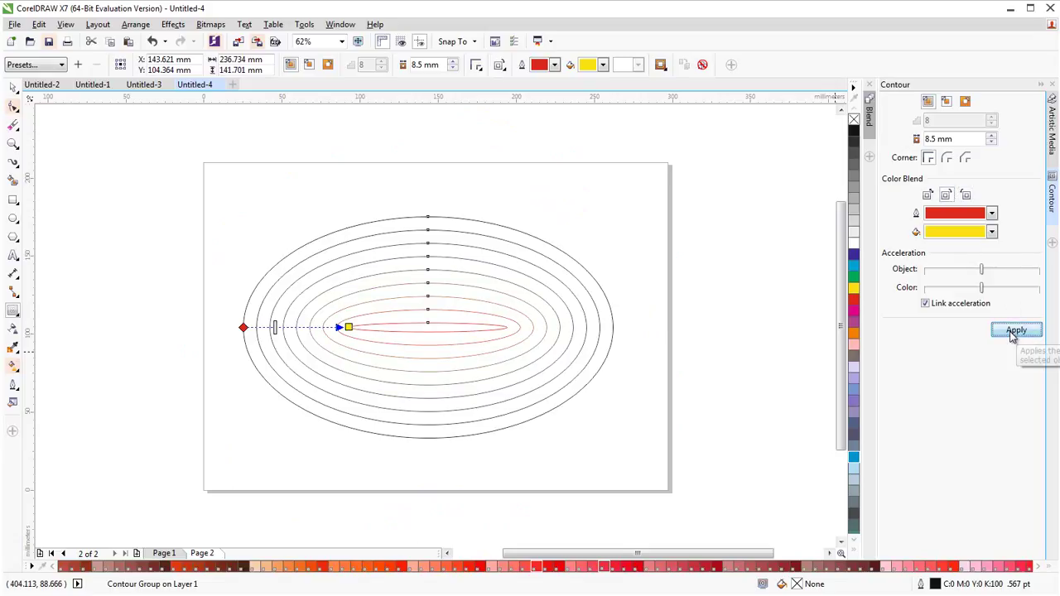
{"action": "left_click", "coordinate": [948, 160]}
{"action": "left_click", "coordinate": [1006, 332]}
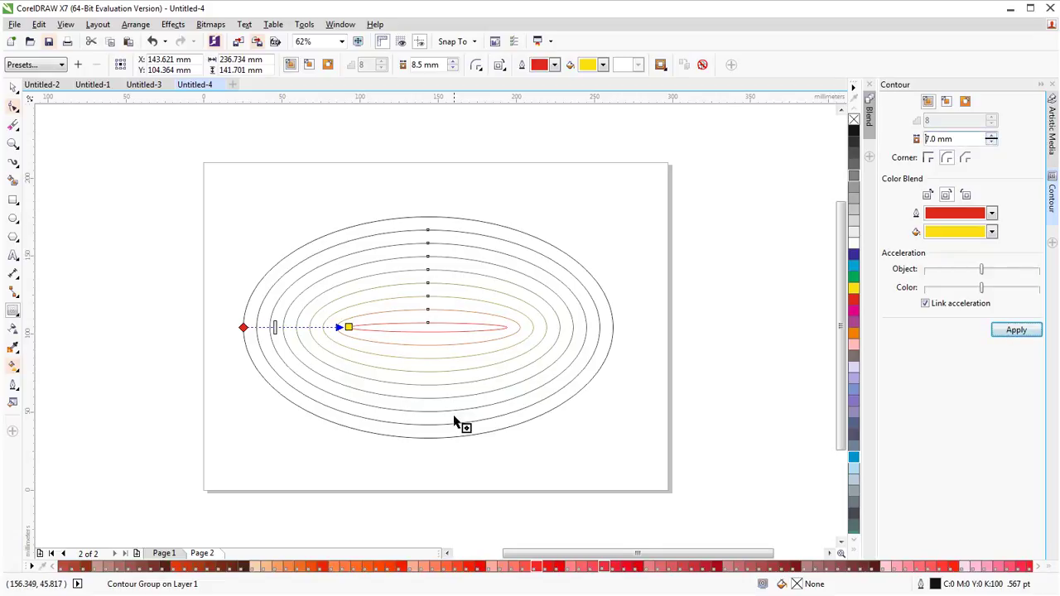
Apply an outside contour with 4 steps and a 7 mm offset to the ellipse
{"action": "left_click", "coordinate": [966, 100]}
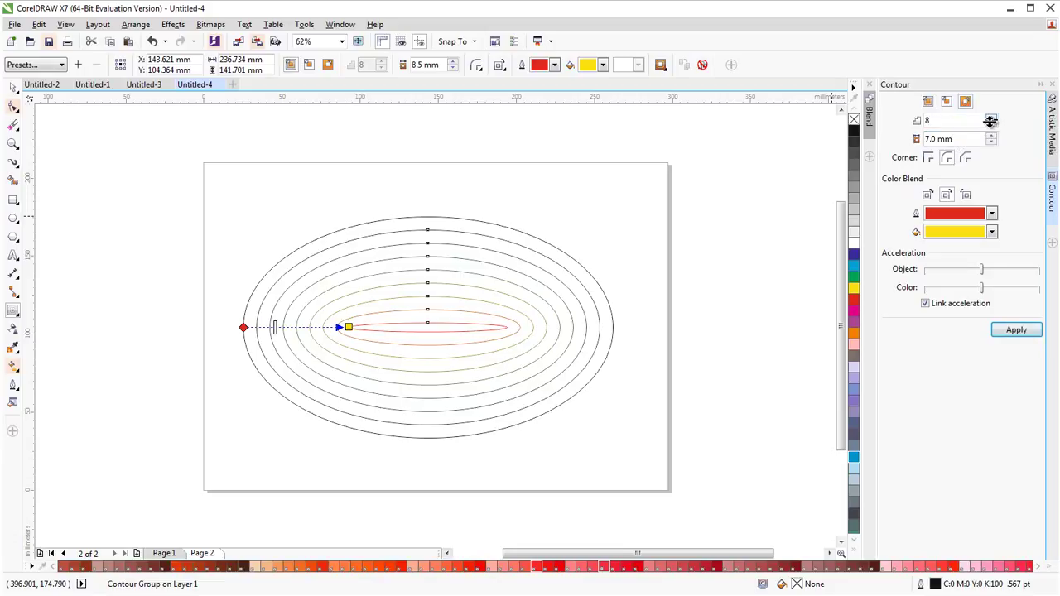
{"action": "left_click", "coordinate": [992, 125]}
{"action": "left_click", "coordinate": [1017, 330]}
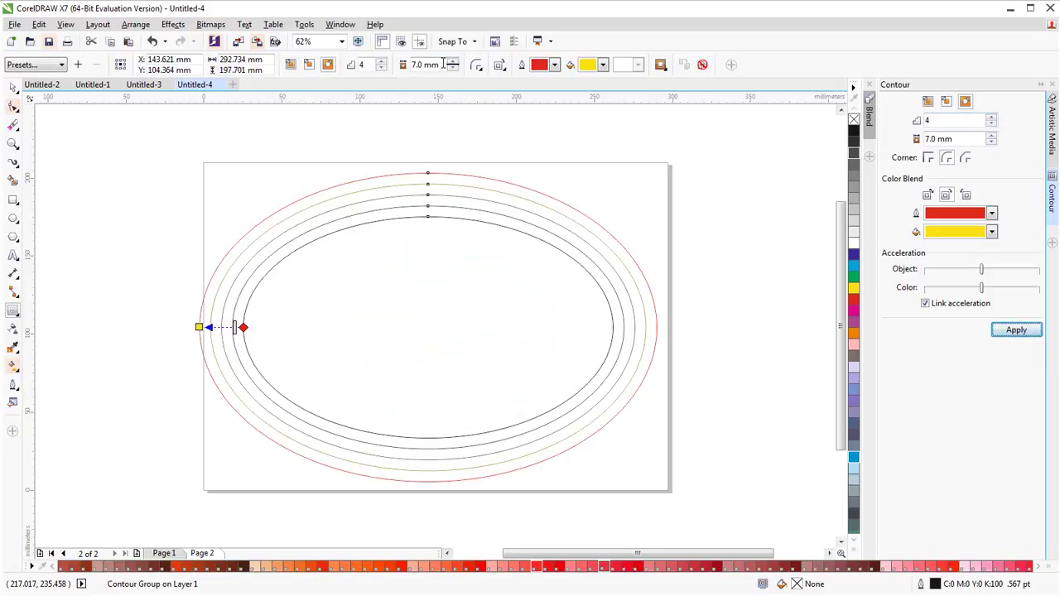
Set the contour offset to 8 mm and the number of contour steps to 6
{"action": "left_click_drag", "start_coordinate": [452, 64], "coordinate": [437, 60]}
{"action": "left_click", "coordinate": [381, 63]}
{"action": "left_click", "coordinate": [381, 63]}
{"action": "left_click", "coordinate": [381, 63]}
{"action": "left_click", "coordinate": [382, 69]}
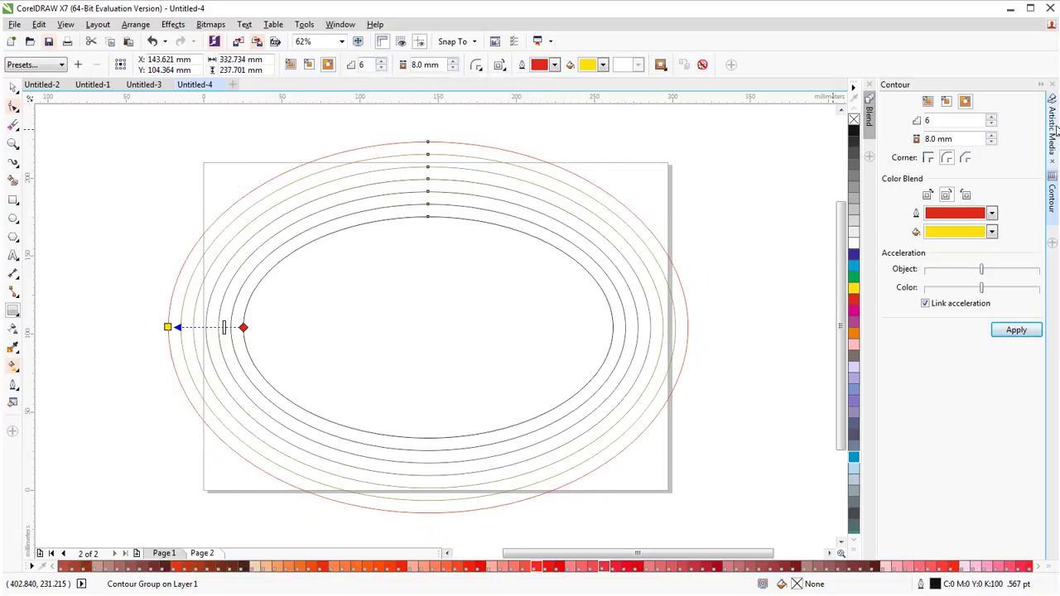
Switch from the Contour settings to the Blend settings and delete the contoured ellipse from the page
{"action": "left_click", "coordinate": [1053, 86]}
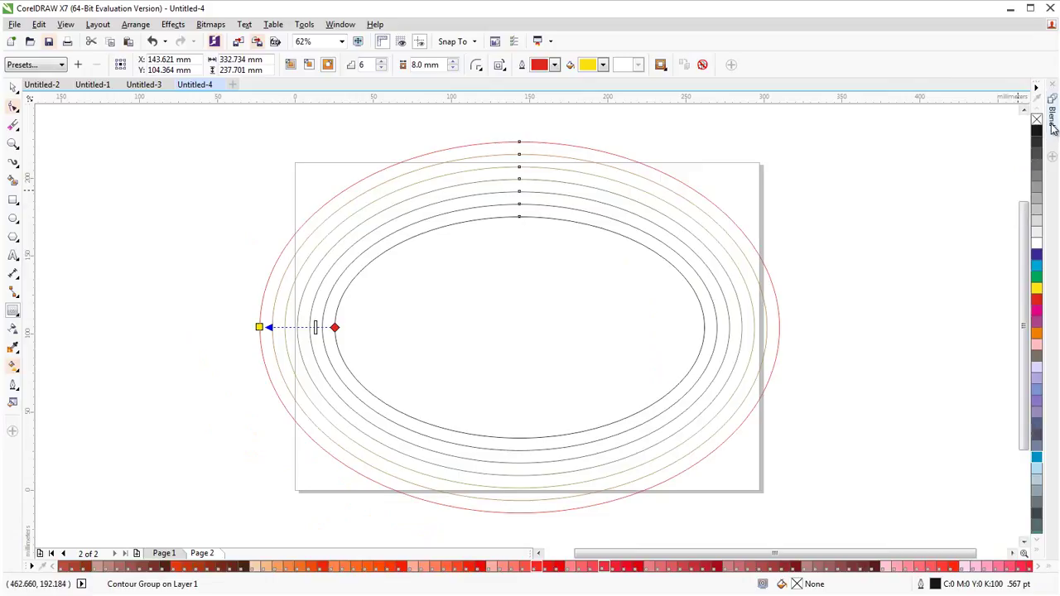
{"action": "left_click", "coordinate": [1053, 125]}
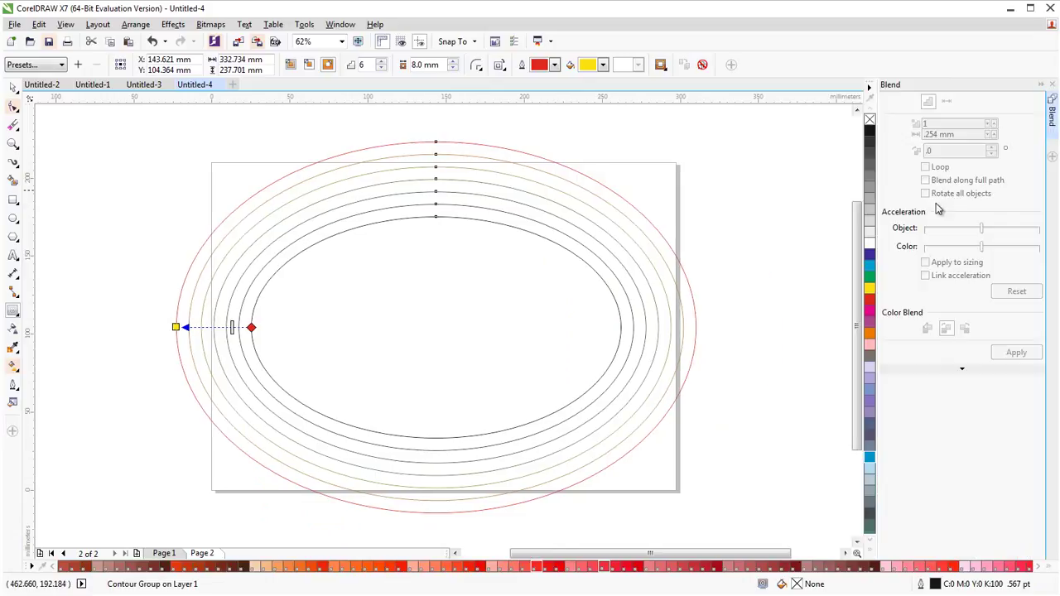
{"action": "left_click", "coordinate": [12, 87]}
{"action": "left_click_drag", "start_coordinate": [138, 120], "coordinate": [746, 501]}
{"action": "key", "text": "Delete"}
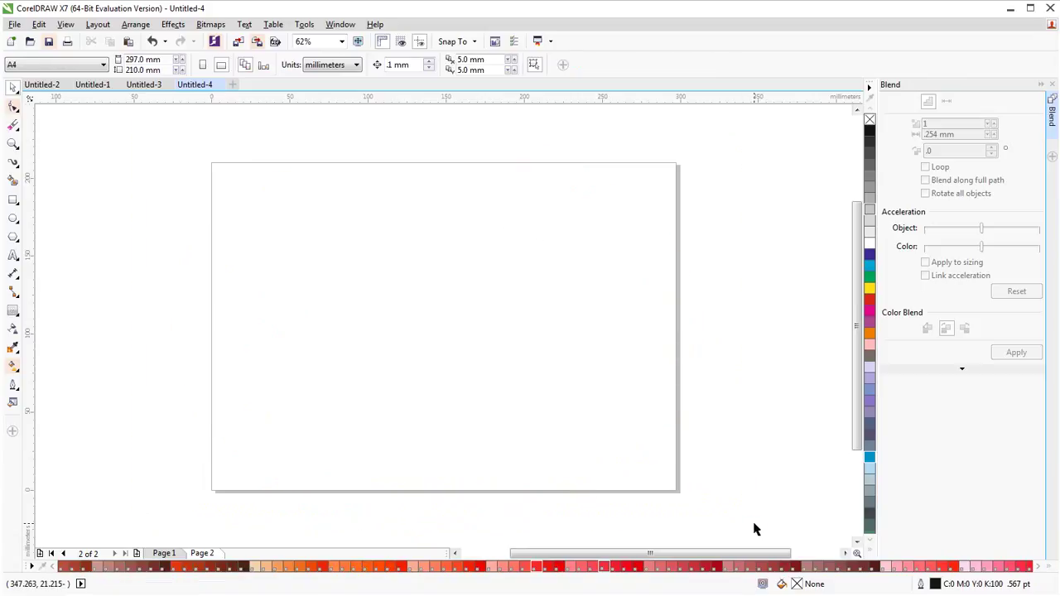
Draw a heart basic shape about 79 mm wide and 72 mm high in the page's upper right area
{"action": "left_click", "coordinate": [16, 238]}
{"action": "left_click", "coordinate": [63, 319]}
{"action": "left_click", "coordinate": [347, 67]}
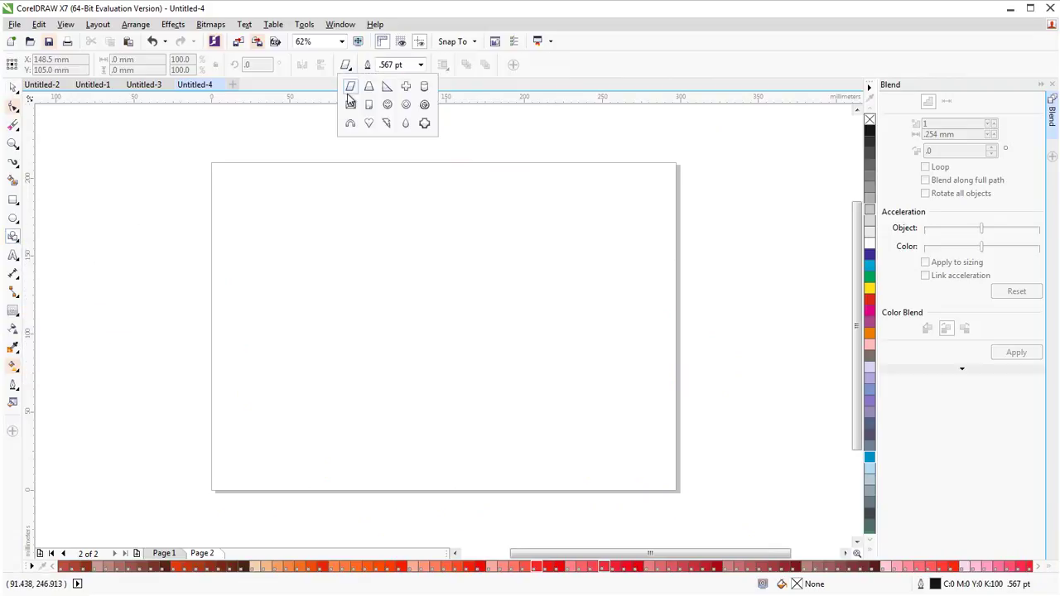
{"action": "left_click", "coordinate": [369, 122]}
{"action": "left_click_drag", "start_coordinate": [514, 179], "coordinate": [645, 301]}
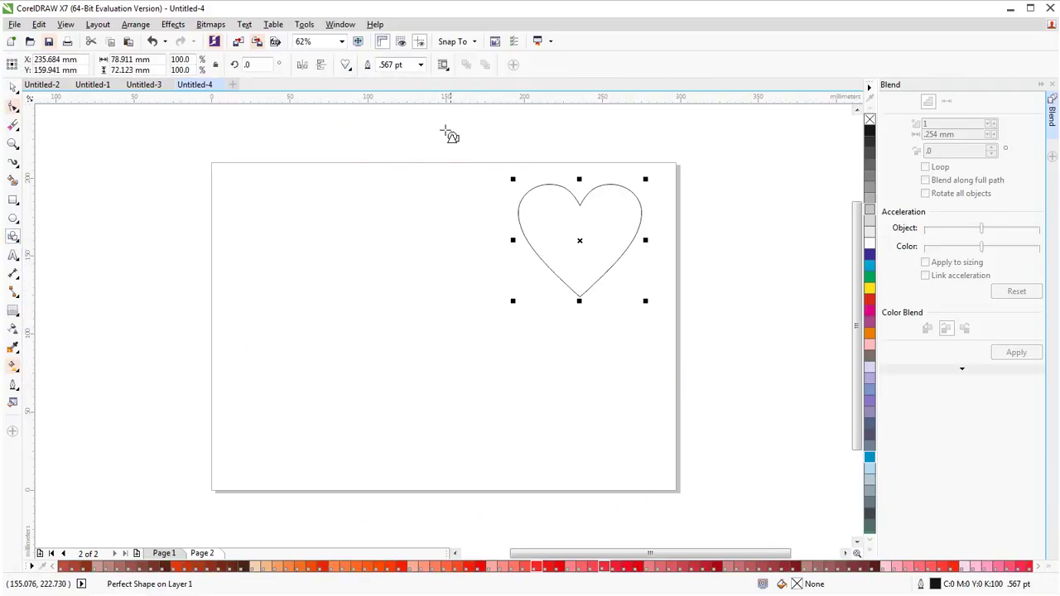
Draw a teardrop basic shape about 49 mm wide and 82 mm high in the page's upper left area
{"action": "left_click", "coordinate": [347, 67]}
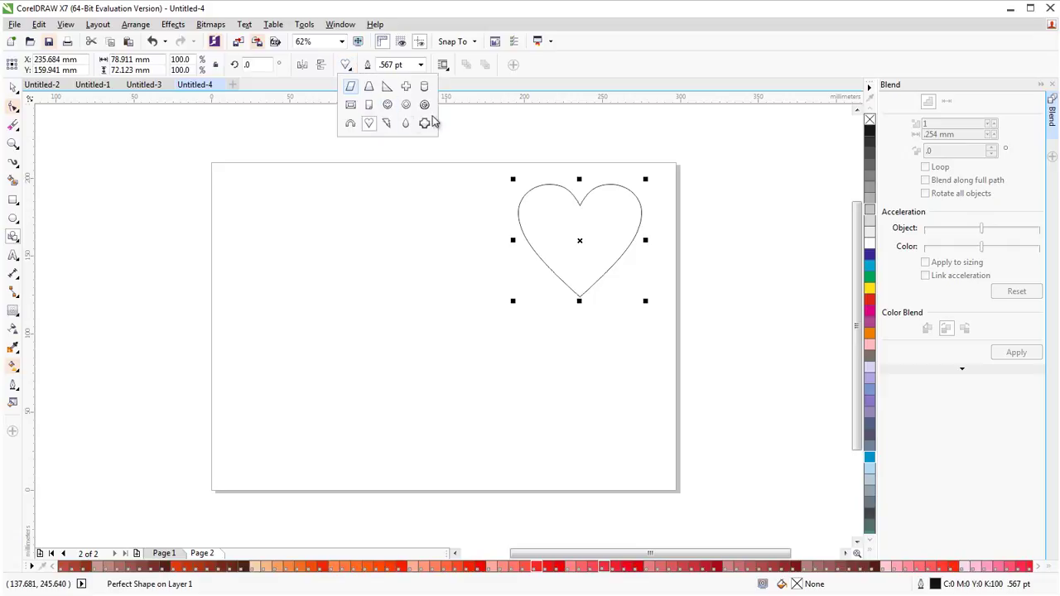
{"action": "left_click", "coordinate": [407, 125]}
{"action": "mouse_move", "coordinate": [362, 333]}
{"action": "left_mouse_down"}
{"action": "mouse_move", "coordinate": [319, 239]}
{"action": "mouse_move", "coordinate": [279, 199]}
{"action": "left_mouse_up"}
Rotate the teardrop to about 190°, scale it to about 63.5% and place it in the page's lower left area
{"action": "left_click", "coordinate": [13, 87]}
{"action": "left_click", "coordinate": [318, 268]}
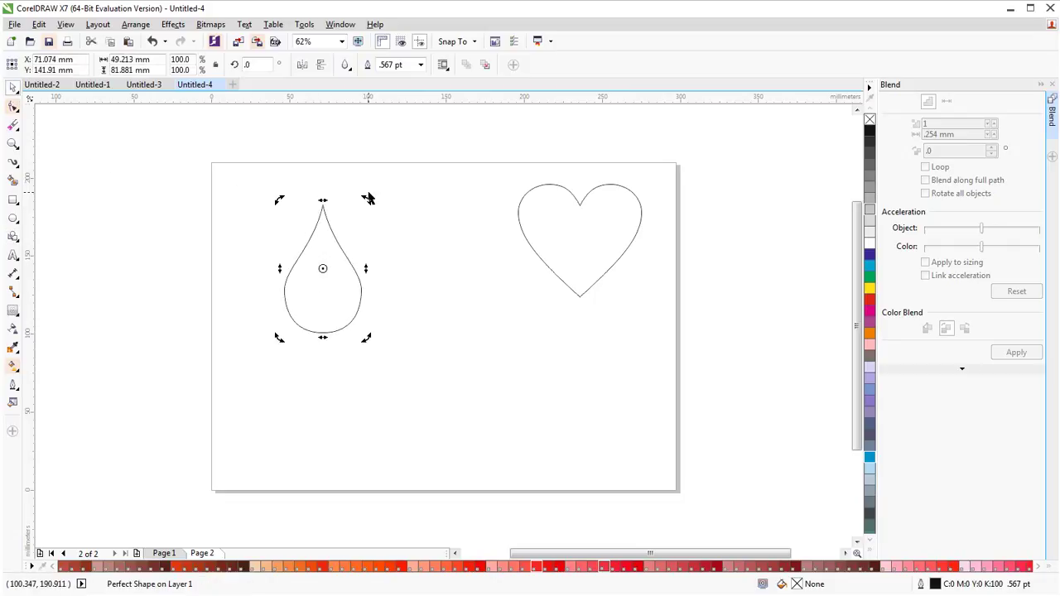
{"action": "left_click_drag", "start_coordinate": [368, 201], "coordinate": [297, 337]}
{"action": "left_click_drag", "start_coordinate": [336, 231], "coordinate": [313, 353]}
{"action": "left_click_drag", "start_coordinate": [334, 319], "coordinate": [311, 373]}
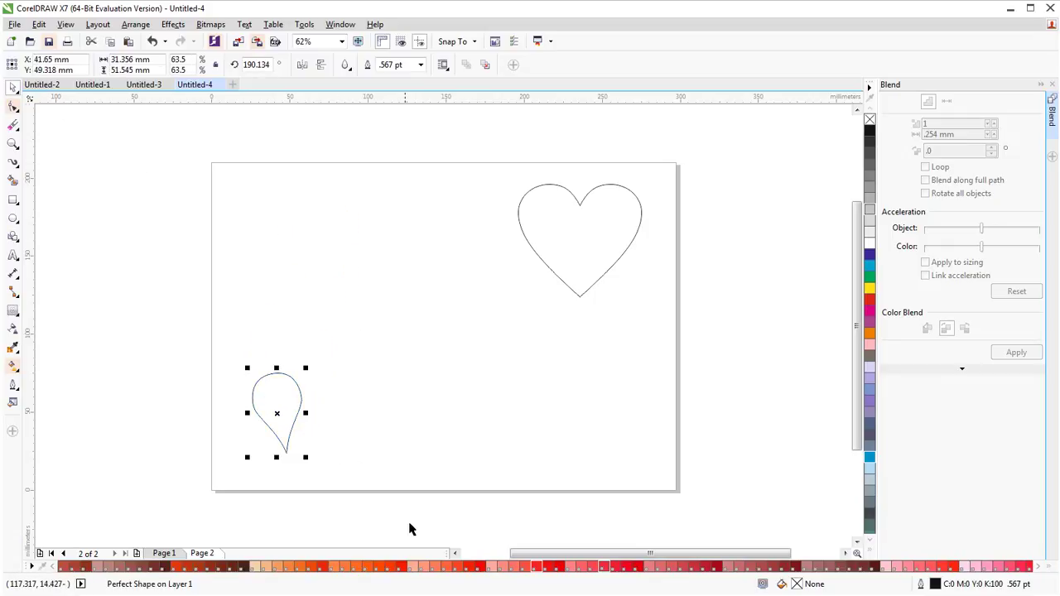
Fill the teardrop with a salmon color and the heart with yellow
{"action": "left_click", "coordinate": [438, 566]}
{"action": "left_click", "coordinate": [623, 242]}
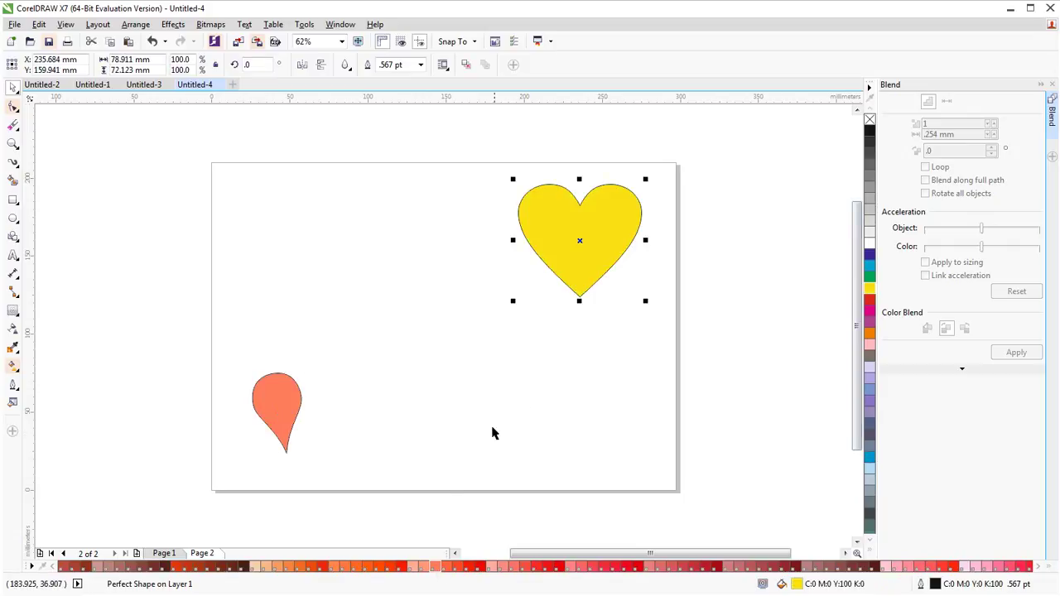
{"action": "left_click", "coordinate": [431, 384]}
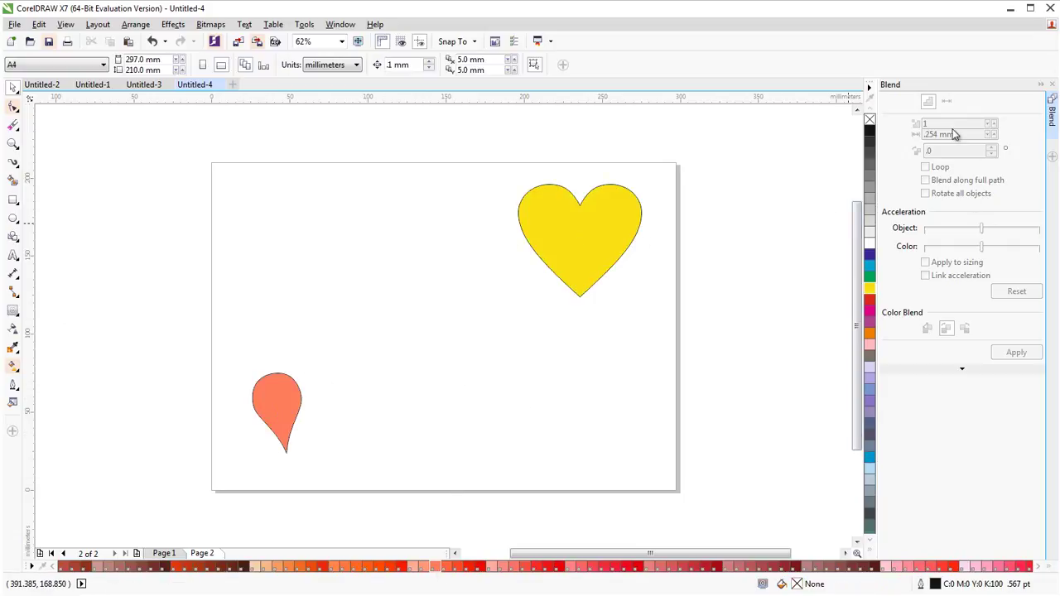
Try an interactive blend from the teardrop to the heart with the Blend tool and undo it
{"action": "left_click", "coordinate": [593, 222]}
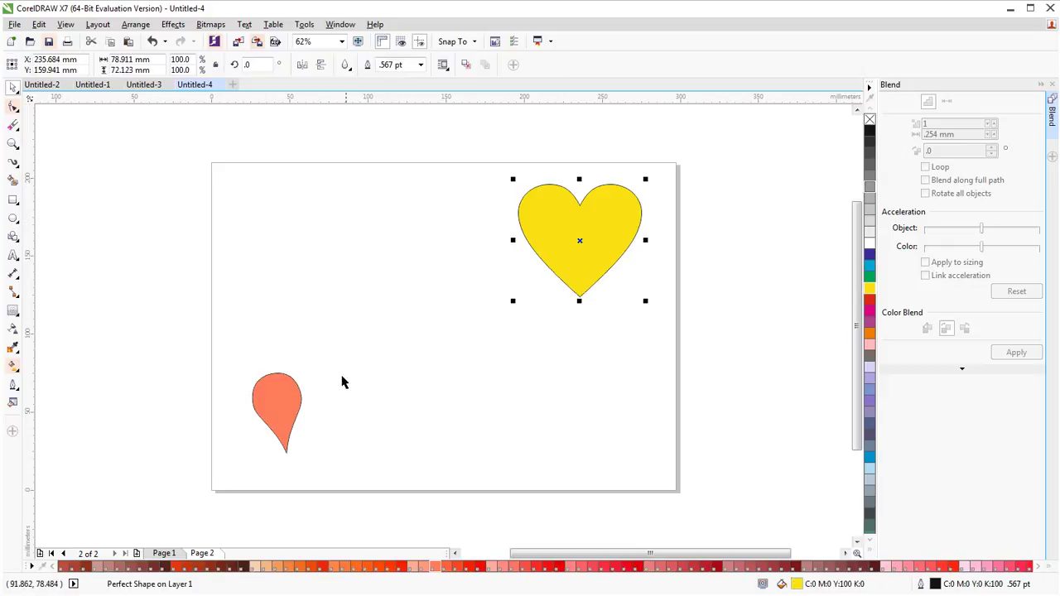
{"action": "left_click", "coordinate": [288, 417], "text": "shift"}
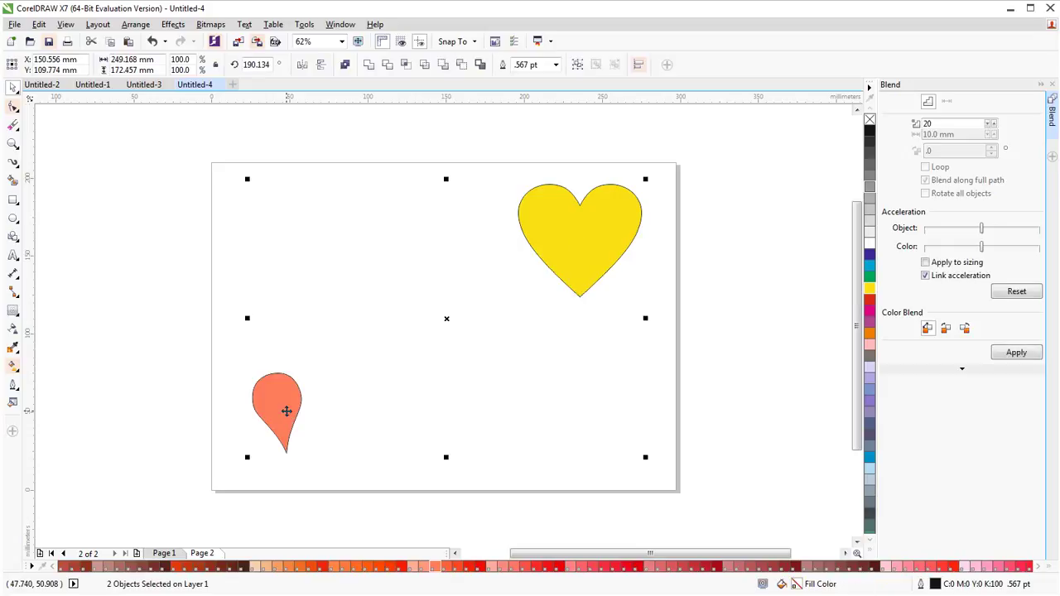
{"action": "left_click", "coordinate": [501, 371]}
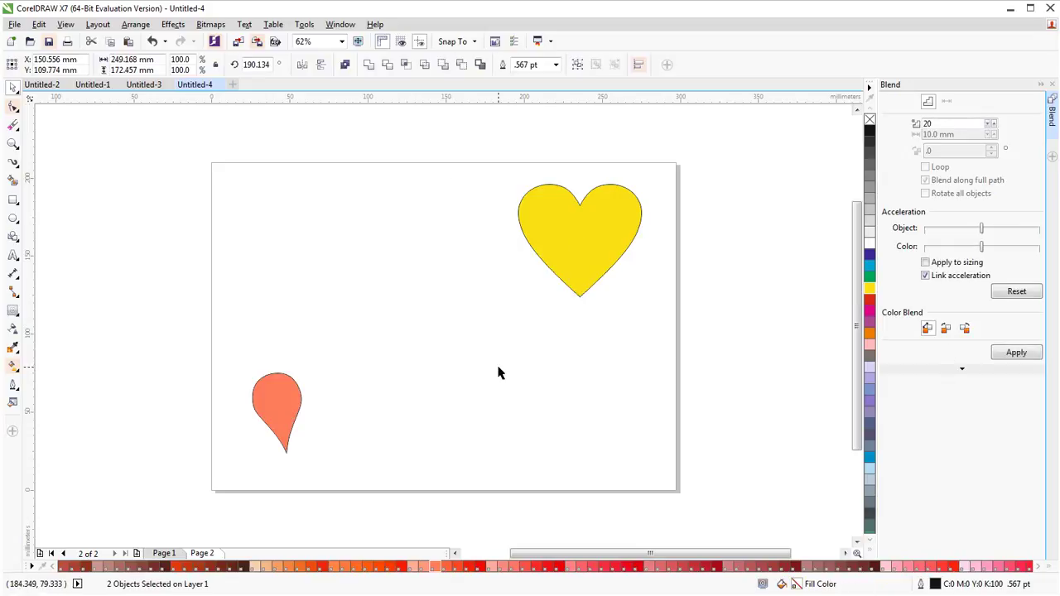
{"action": "left_click", "coordinate": [14, 313]}
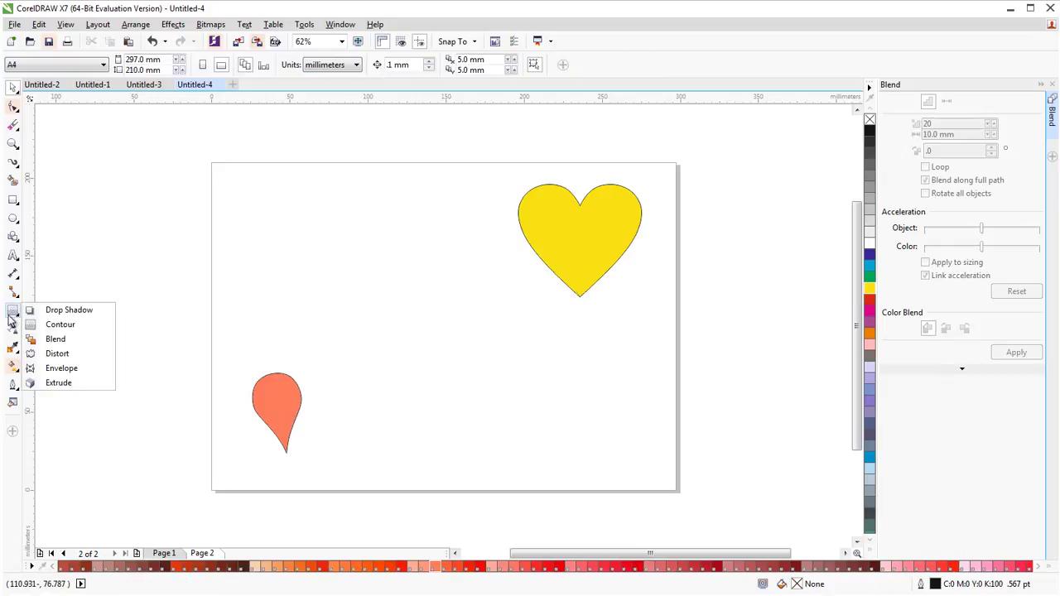
{"action": "left_click", "coordinate": [55, 338]}
{"action": "left_click_drag", "start_coordinate": [277, 413], "coordinate": [611, 260]}
{"action": "key", "text": "ctrl+z"}
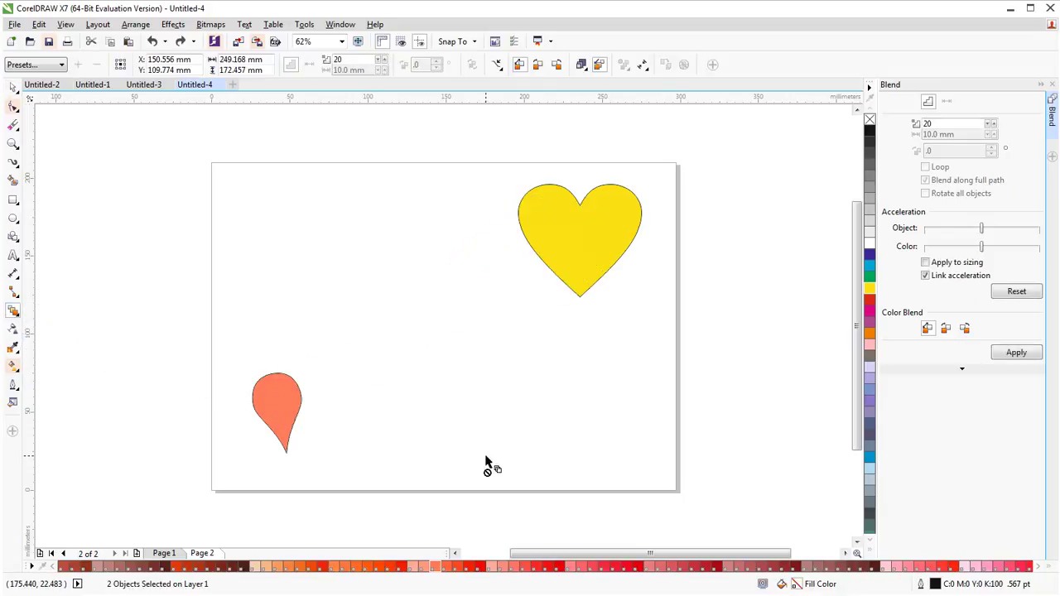
Blend the teardrop and the heart in 75 steps with a clockwise color blend
{"action": "left_click", "coordinate": [13, 87]}
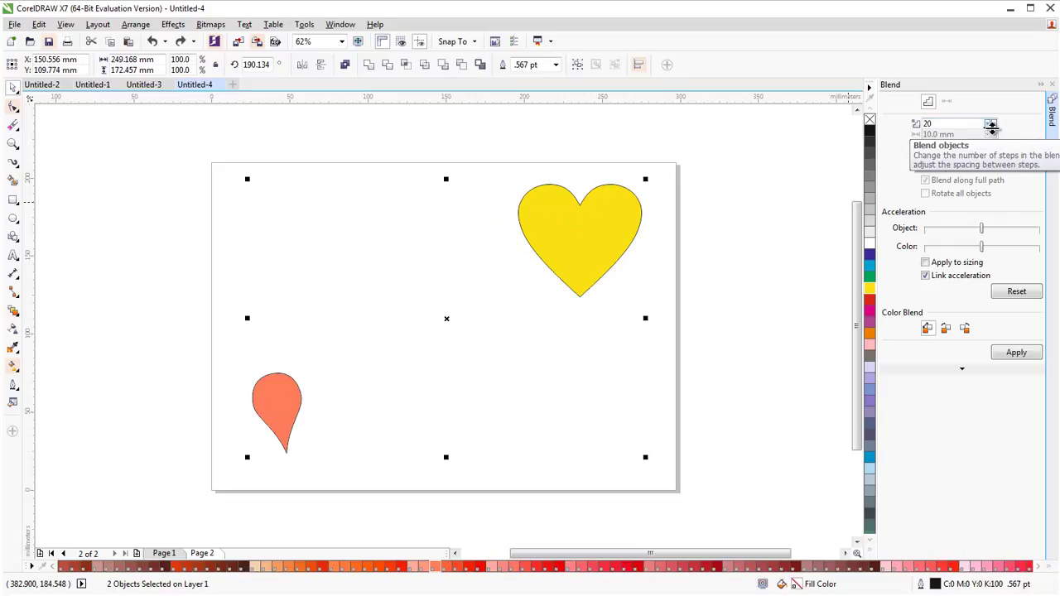
{"action": "left_click_drag", "start_coordinate": [991, 126], "coordinate": [994, 94]}
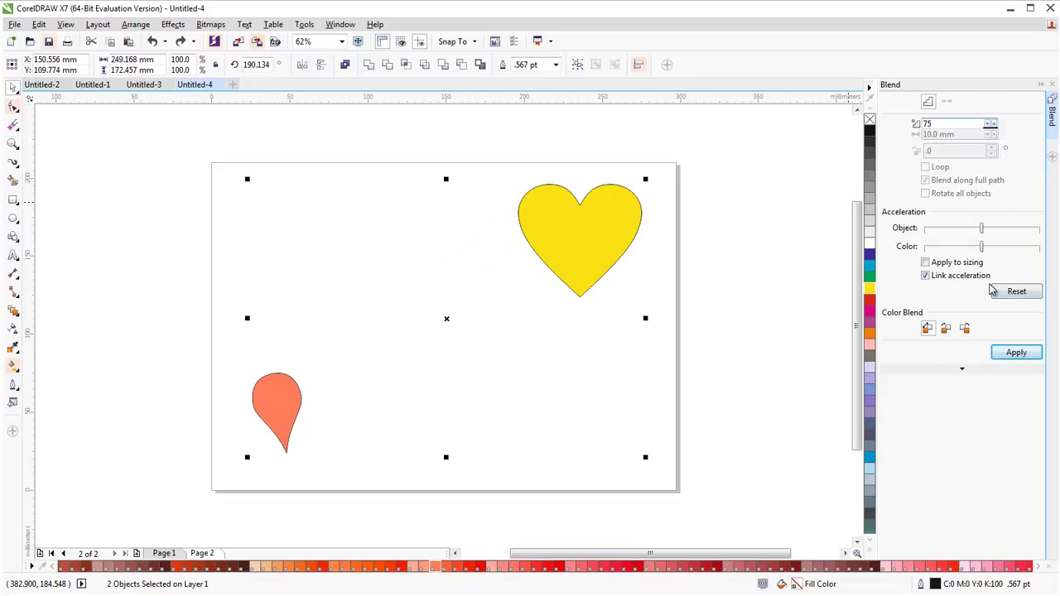
{"action": "left_click", "coordinate": [1015, 355]}
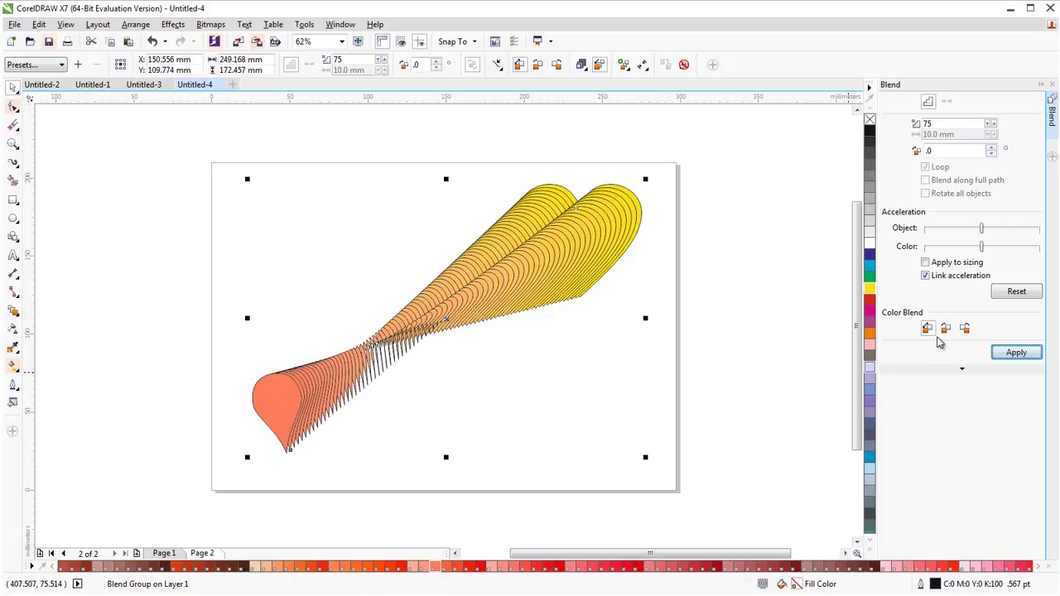
{"action": "left_click", "coordinate": [1006, 351]}
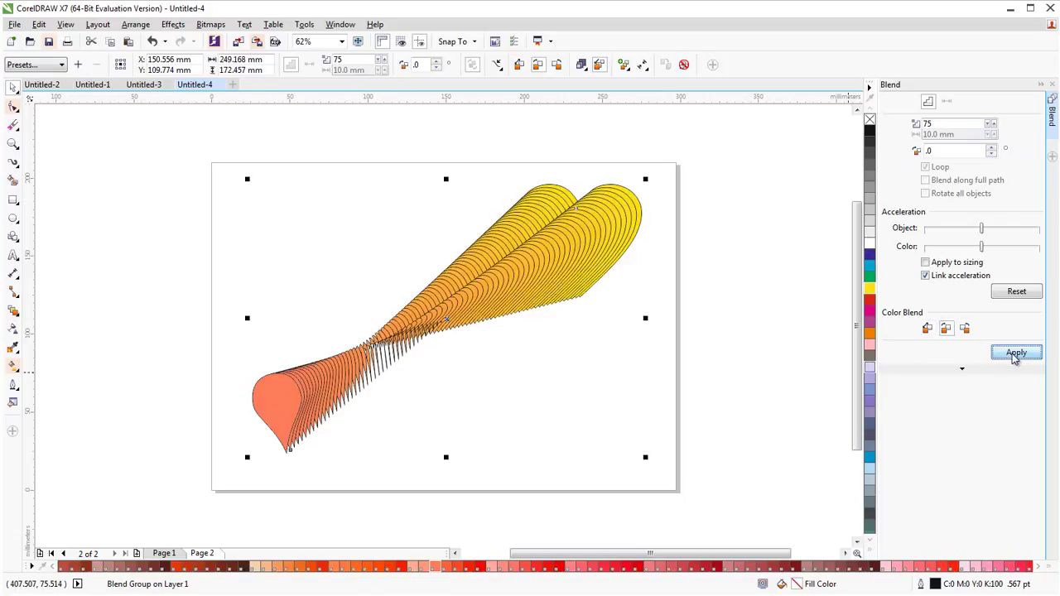
Apply the blend's linked object and color acceleration first above and finally below the neutral midpoint
{"action": "left_click_drag", "start_coordinate": [982, 229], "coordinate": [1013, 228]}
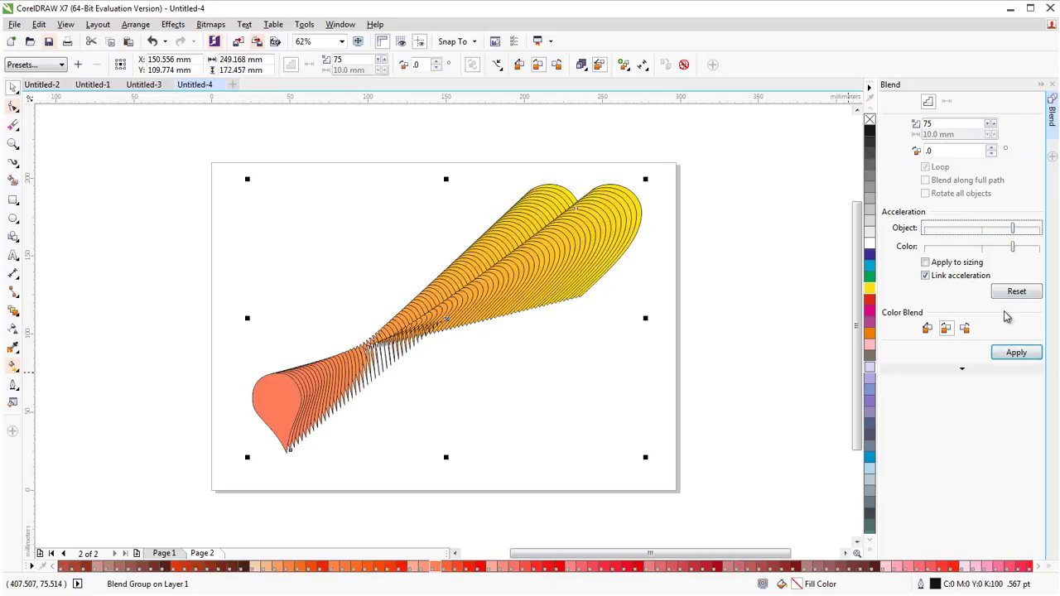
{"action": "left_click", "coordinate": [1012, 353]}
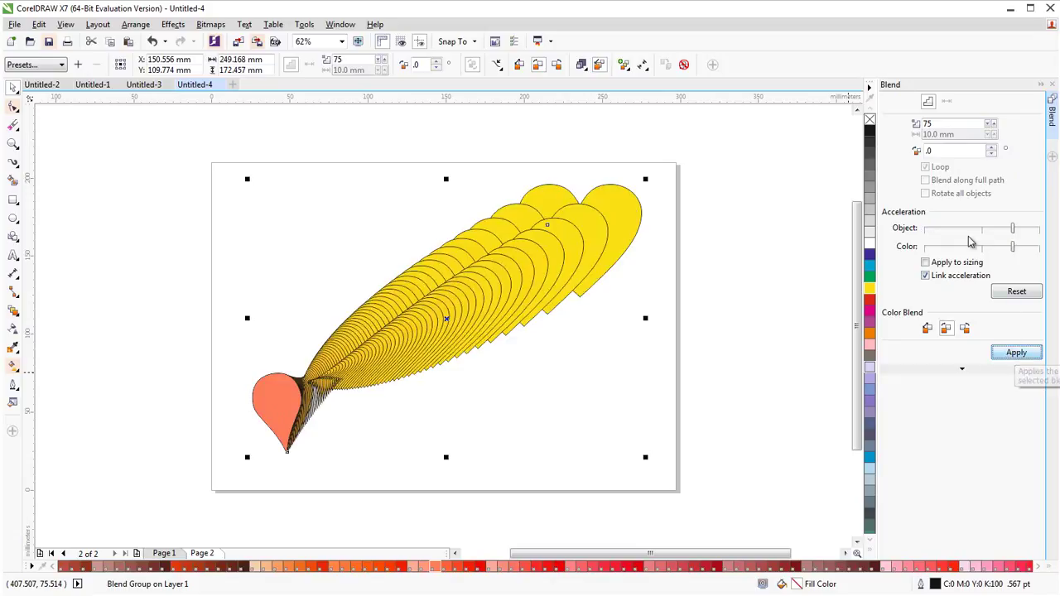
{"action": "left_click_drag", "start_coordinate": [1014, 248], "coordinate": [953, 248]}
{"action": "left_click", "coordinate": [1012, 353]}
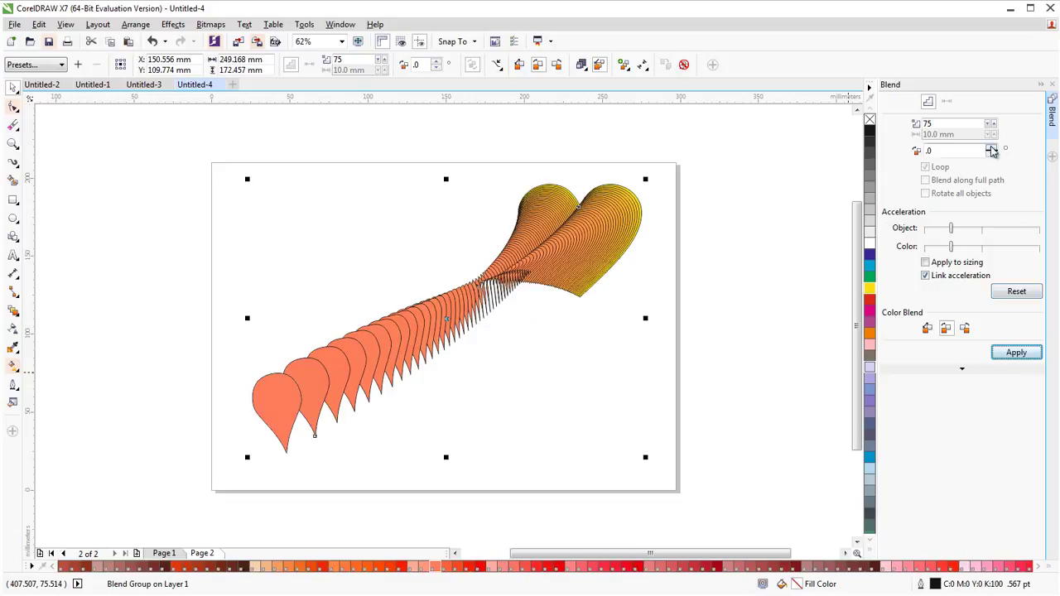
Apply a 205° rotation with Loop enabled to the blend and show the additional blend options
{"action": "left_click_drag", "start_coordinate": [992, 150], "coordinate": [996, 123]}
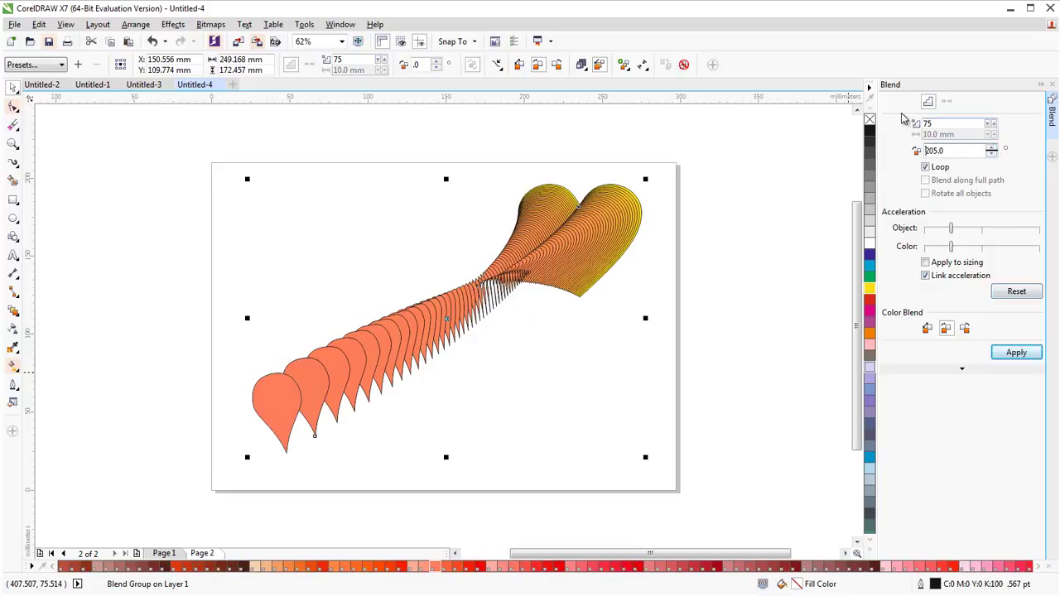
{"action": "left_click", "coordinate": [1016, 354]}
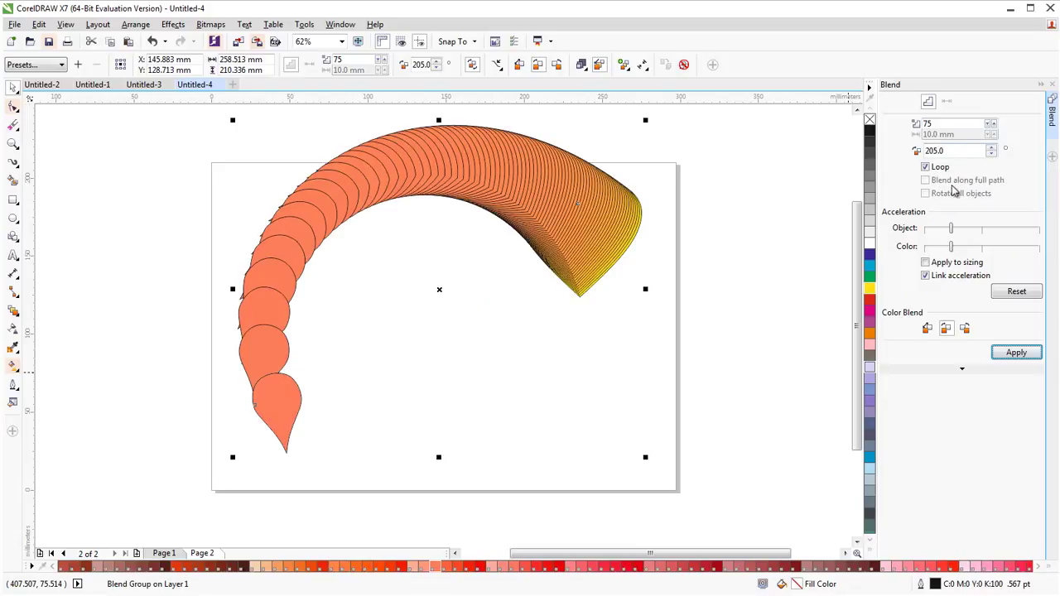
{"action": "left_click", "coordinate": [963, 369]}
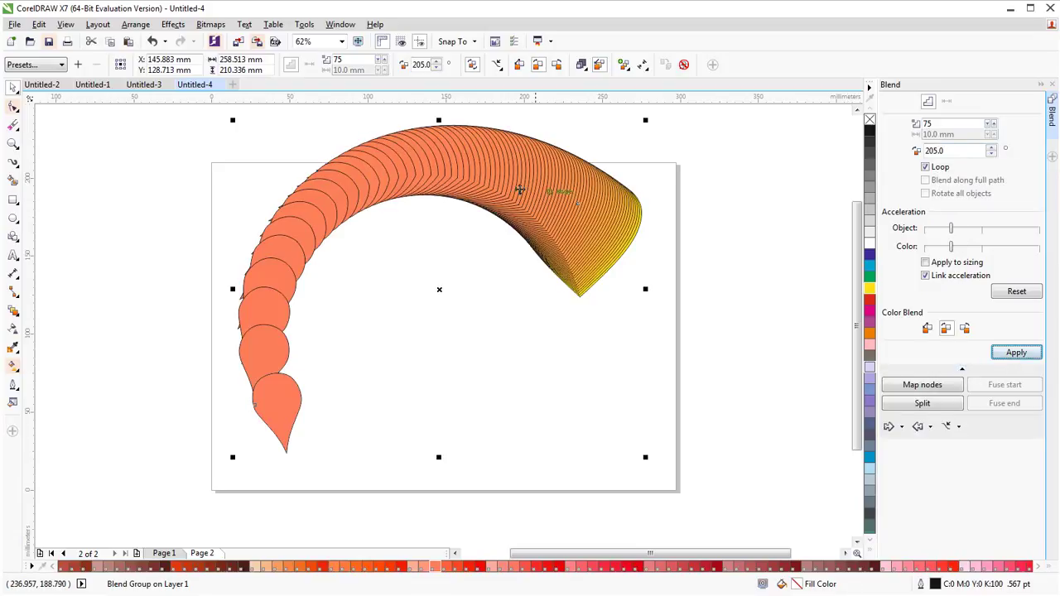
Set the blend's rotation angle to 360° and apply it
{"action": "left_click", "coordinate": [991, 147]}
{"action": "left_click", "coordinate": [991, 148]}
{"action": "left_click", "coordinate": [1017, 353]}
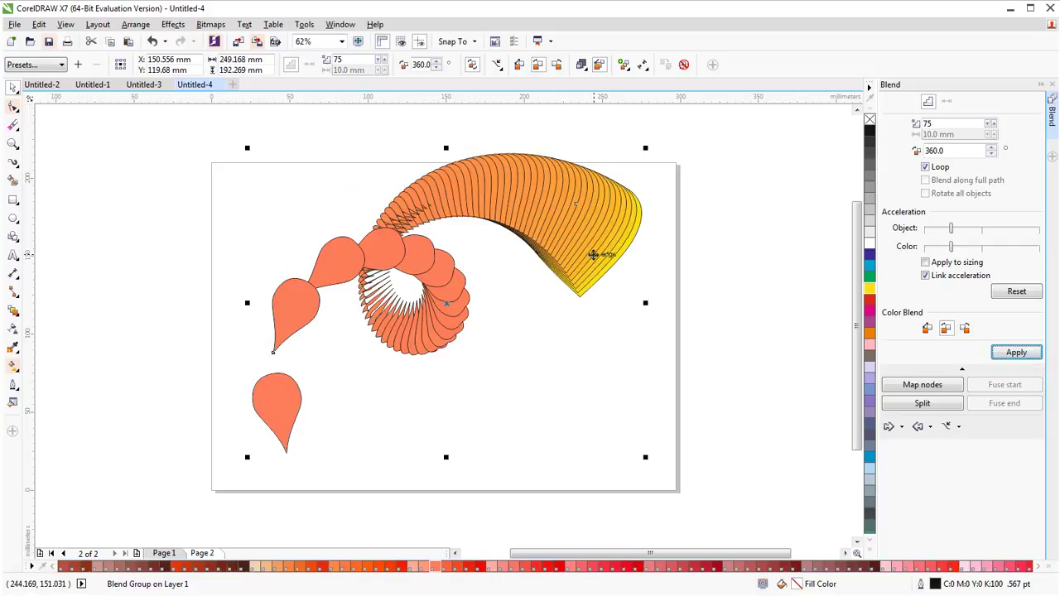
Rotate the teardrop at the start of the blend so its tip points right
{"action": "left_click", "coordinate": [287, 412]}
{"action": "left_click_drag", "start_coordinate": [170, 358], "coordinate": [334, 465]}
{"action": "left_click", "coordinate": [284, 428]}
{"action": "left_click_drag", "start_coordinate": [327, 379], "coordinate": [323, 354]}
Rotate the heart at the end of the blend to about 210° and select the whole blend
{"action": "left_click_drag", "start_coordinate": [685, 146], "coordinate": [517, 355]}
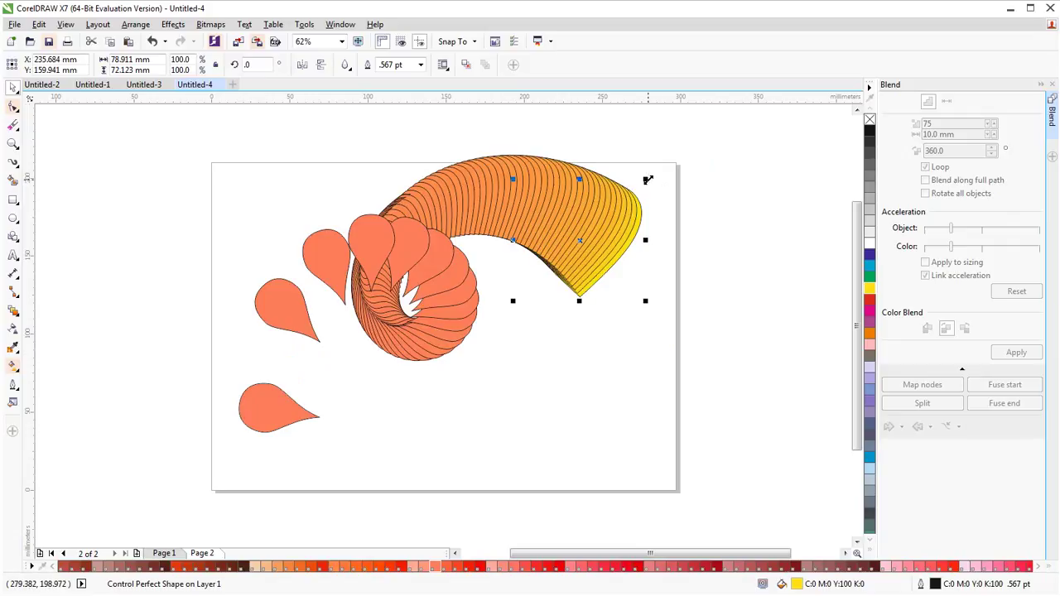
{"action": "left_click", "coordinate": [609, 247]}
{"action": "left_click", "coordinate": [654, 232]}
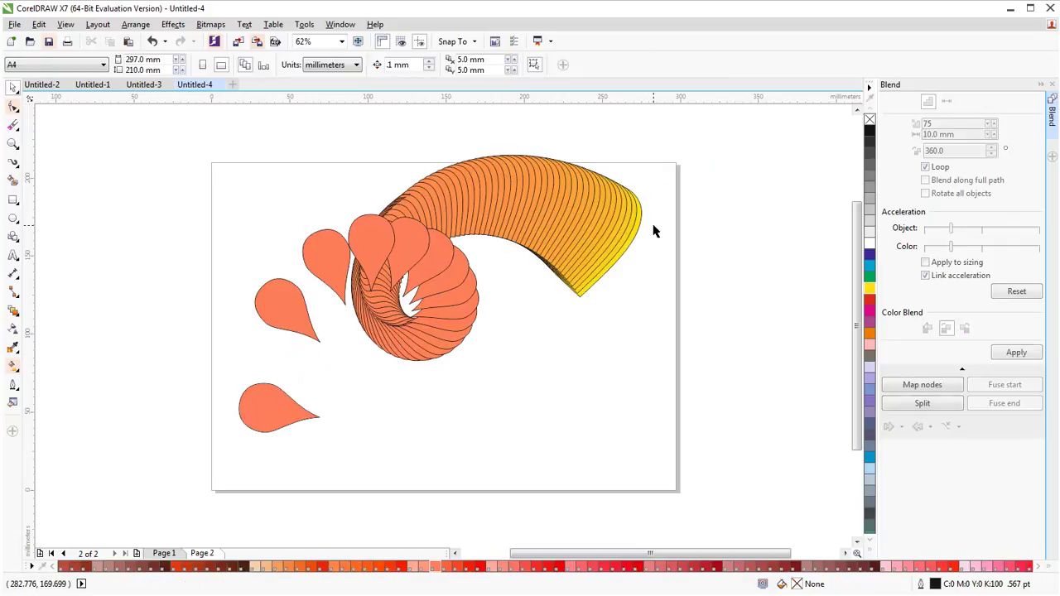
{"action": "left_click", "coordinate": [631, 252]}
{"action": "left_click", "coordinate": [627, 245]}
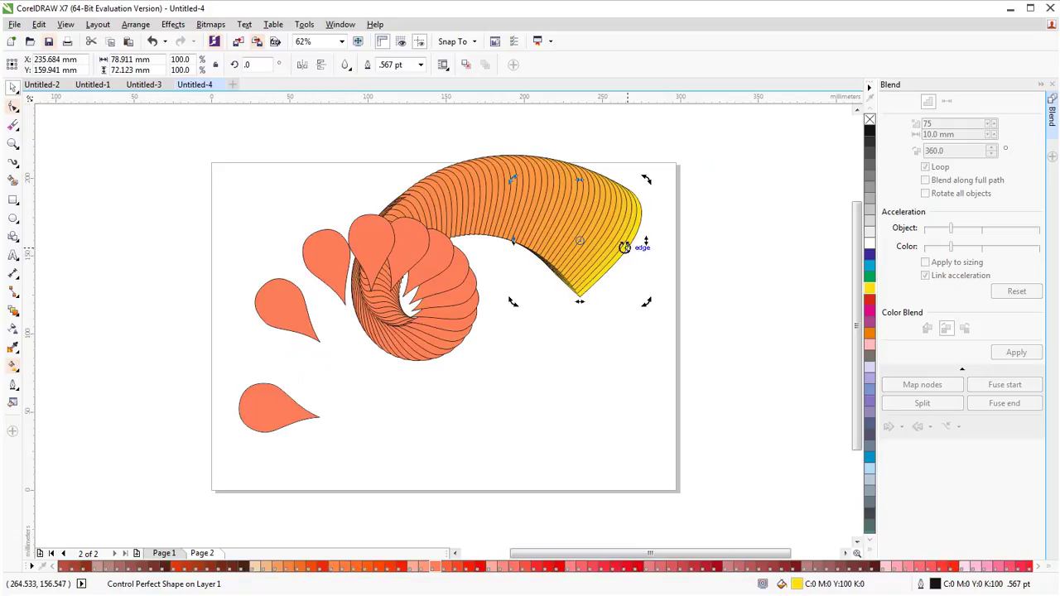
{"action": "left_click_drag", "start_coordinate": [649, 180], "coordinate": [554, 367]}
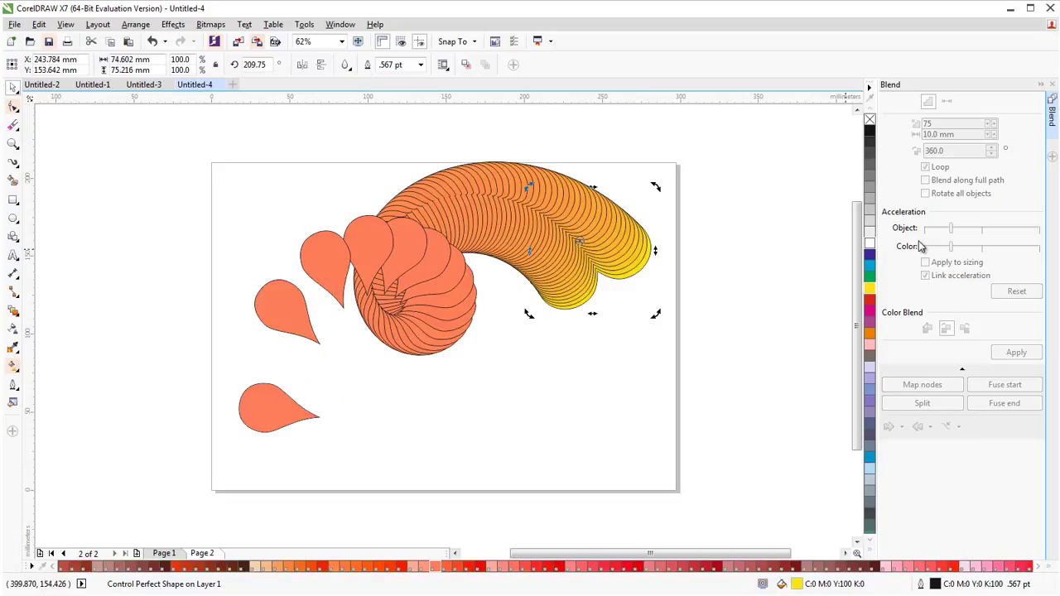
{"action": "left_click_drag", "start_coordinate": [761, 156], "coordinate": [174, 497]}
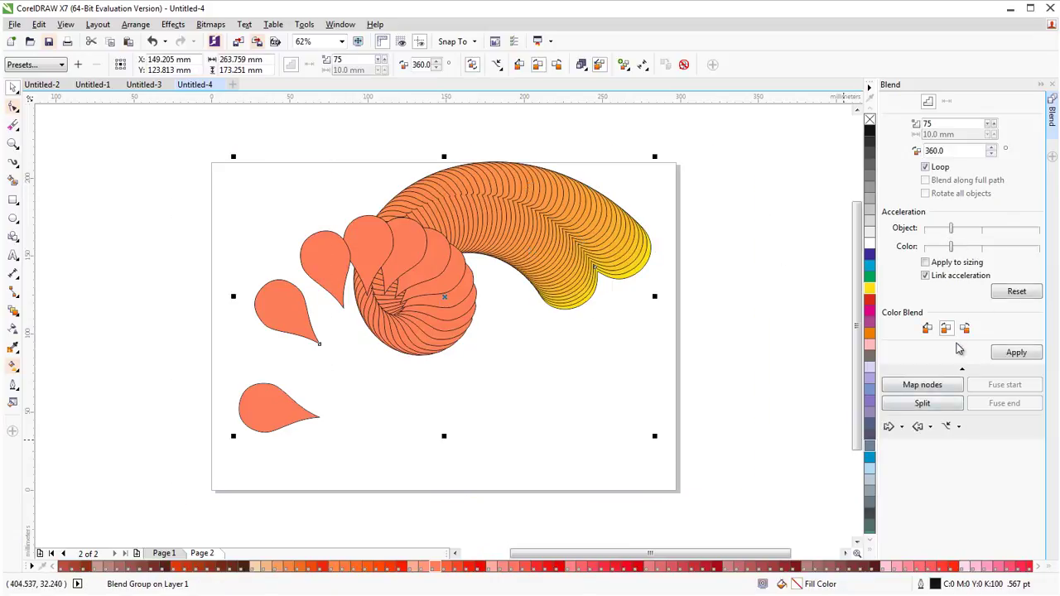